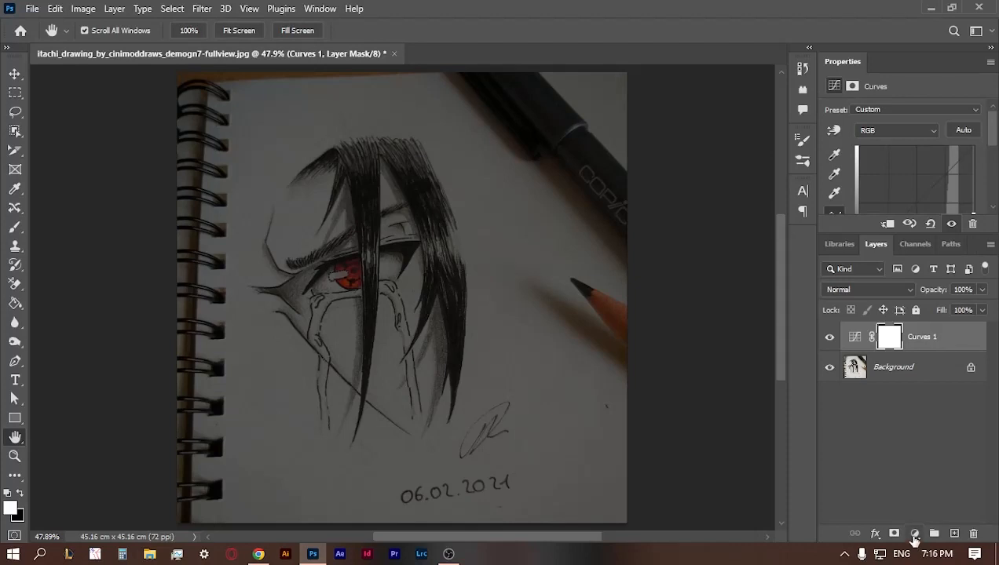
Step: Add a Solid Color fill layer in bright red (fe0000) above the curves layer and blend it with Lighter Color
{"action": "left_click", "coordinate": [915, 534]}
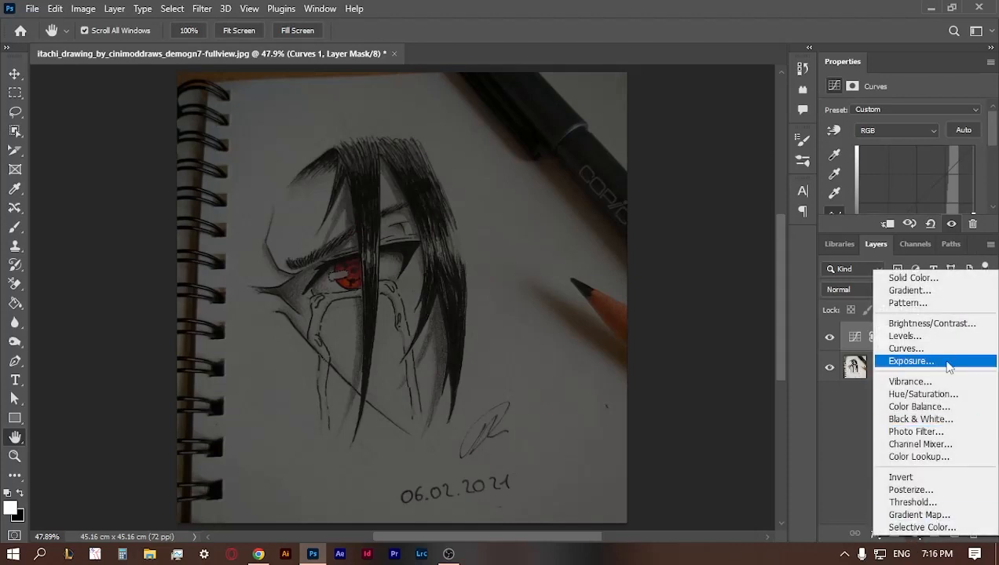
{"action": "left_click", "coordinate": [913, 278]}
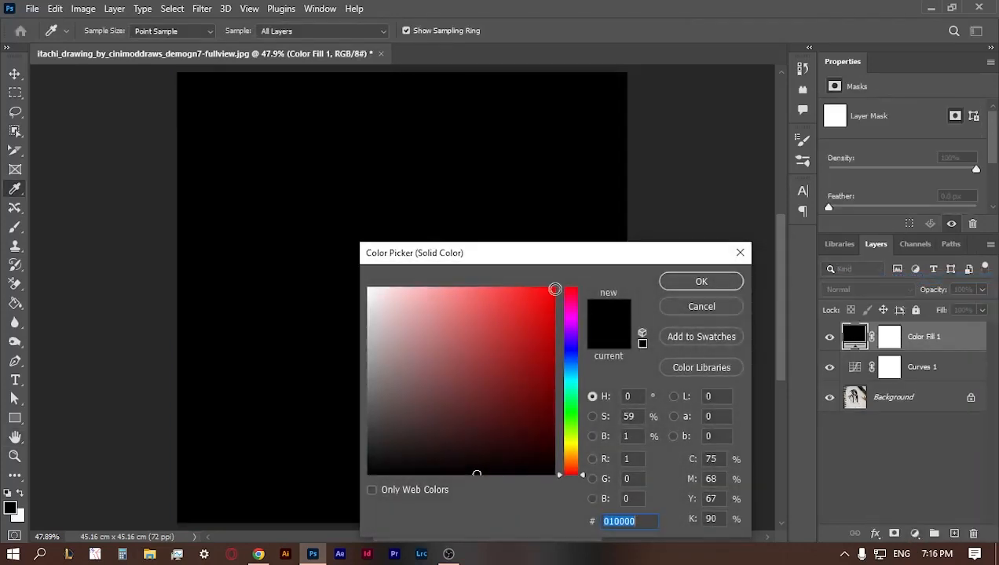
{"action": "left_click", "coordinate": [553, 288]}
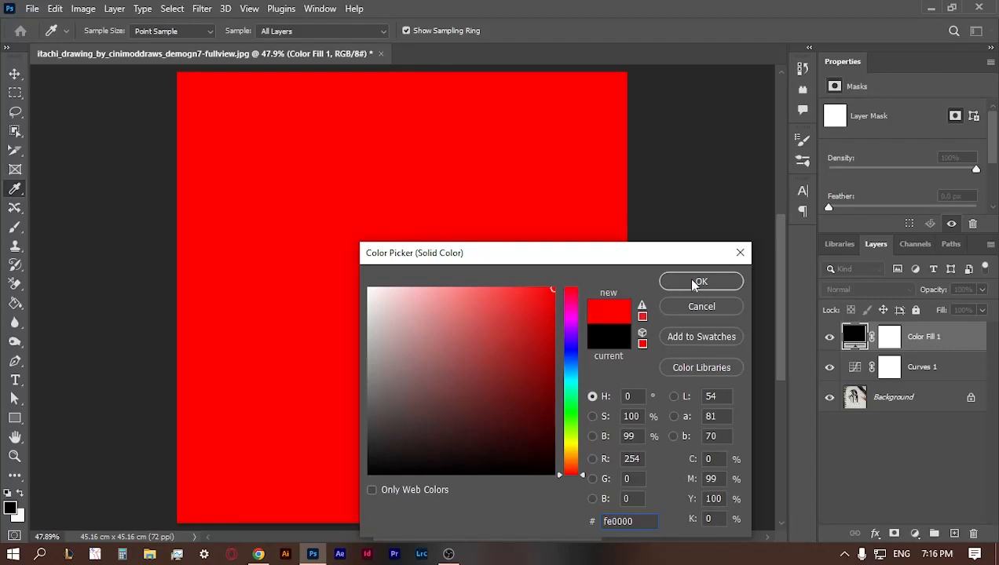
{"action": "left_click", "coordinate": [692, 283]}
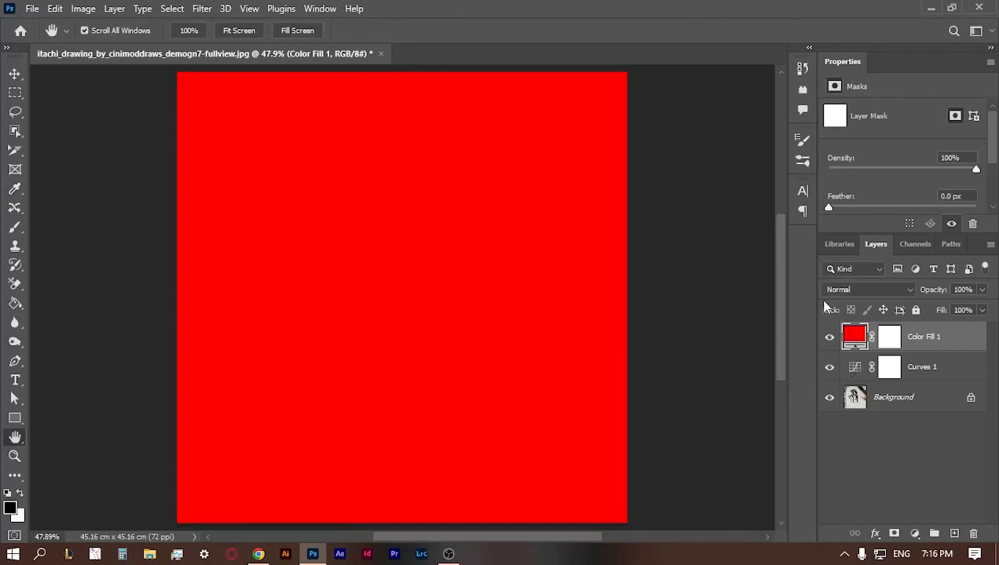
{"action": "left_click", "coordinate": [902, 290]}
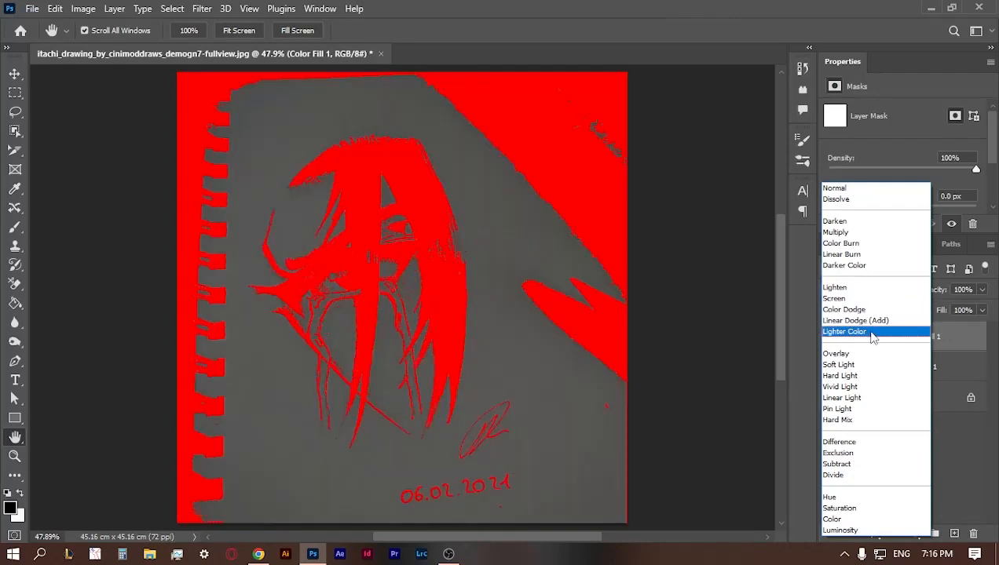
{"action": "left_click", "coordinate": [872, 333]}
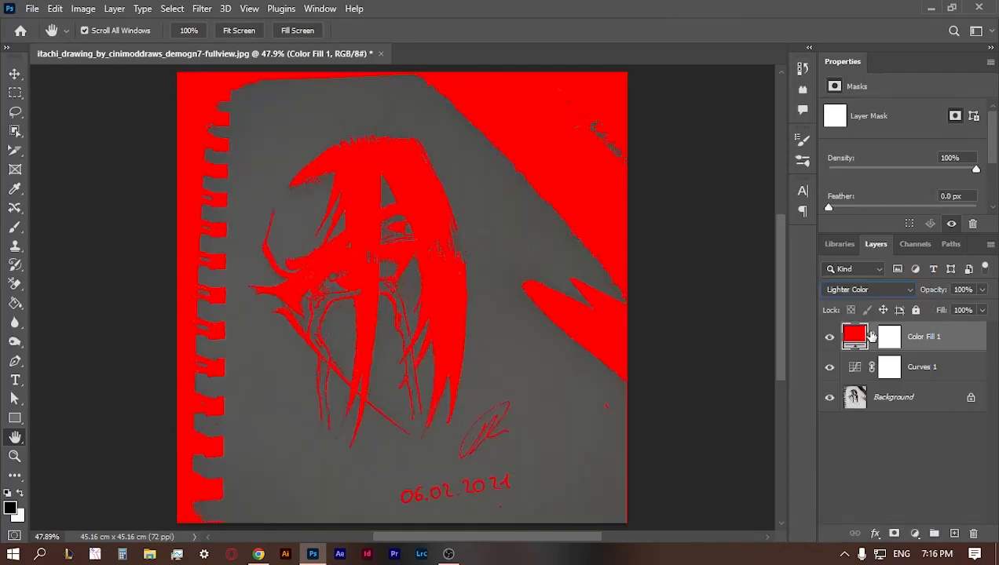
Step: Set the red fill's Blend If underlying-layer black point to 27 and invert its mask to black
{"action": "double_click", "coordinate": [956, 339]}
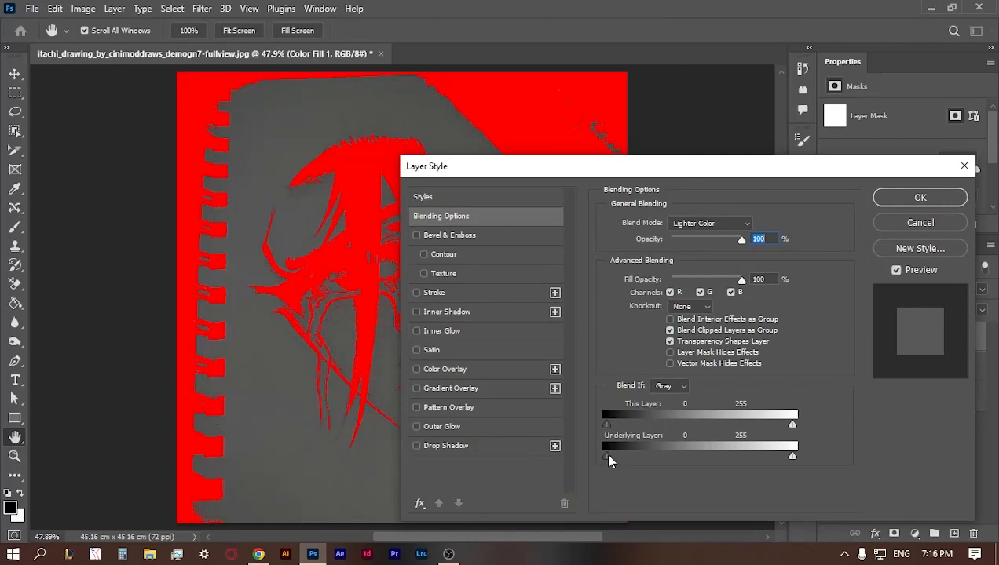
{"action": "left_click_drag", "start_coordinate": [608, 456], "coordinate": [627, 459]}
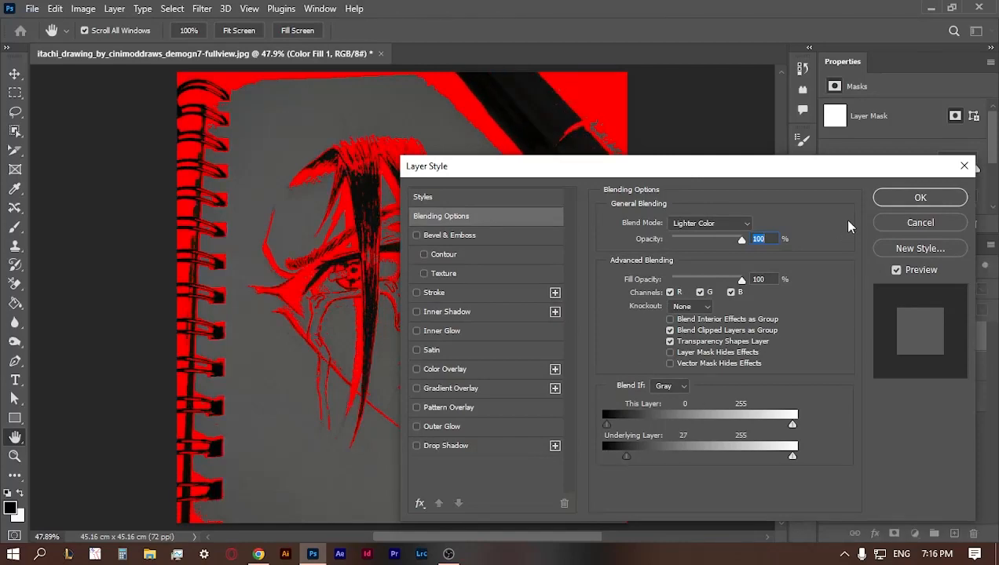
{"action": "left_click", "coordinate": [888, 202]}
{"action": "left_click", "coordinate": [890, 337]}
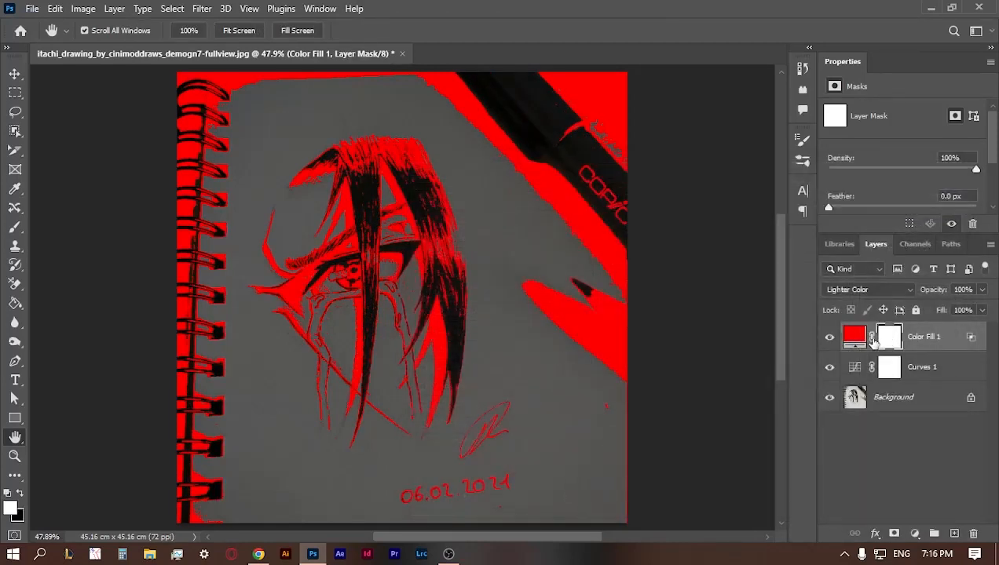
{"action": "key", "text": "ctrl+i"}
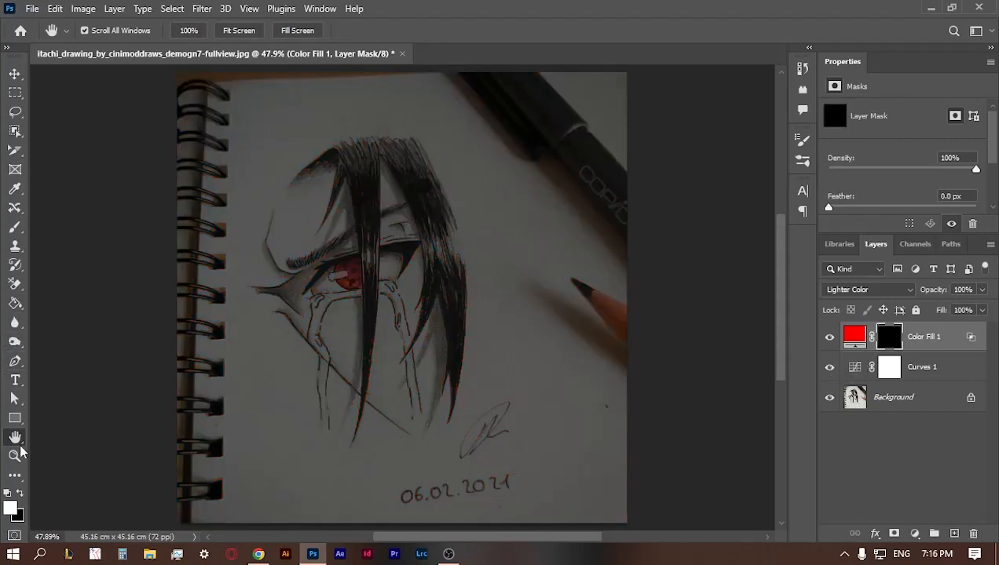
Step: Set up the Brush tool with white paint at 100% opacity and 100% flow
{"action": "left_click", "coordinate": [16, 227]}
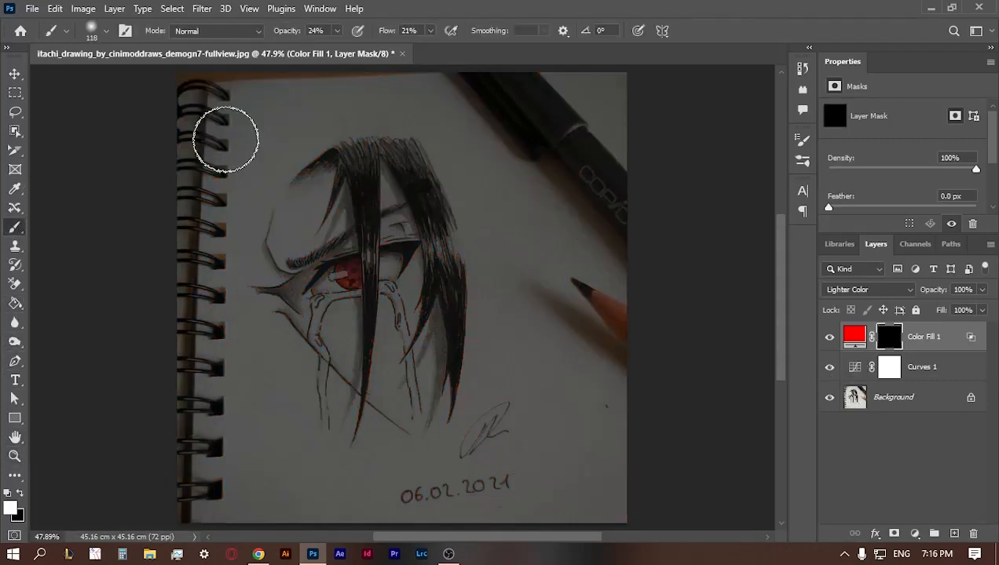
{"action": "left_click", "coordinate": [337, 31]}
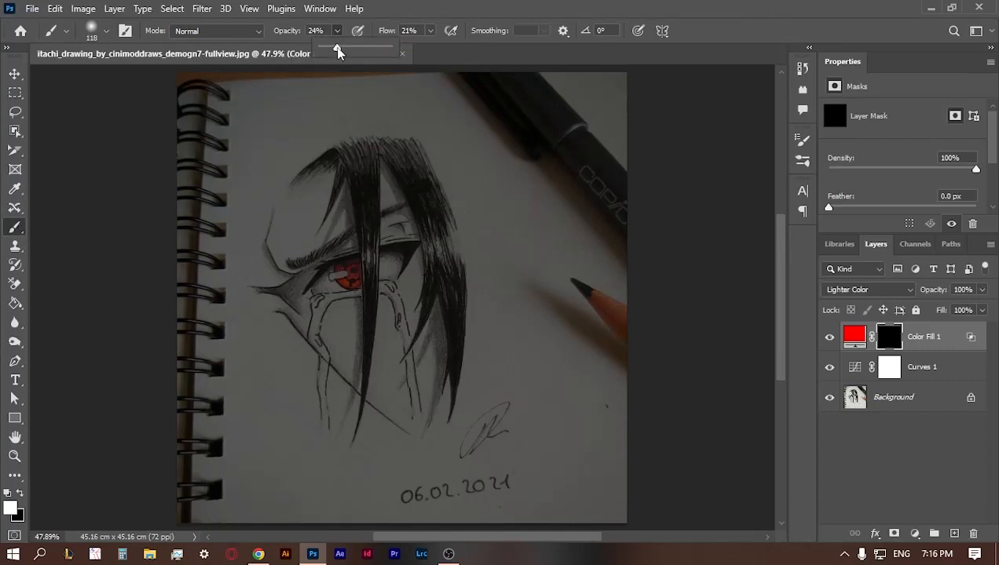
{"action": "left_click", "coordinate": [430, 30]}
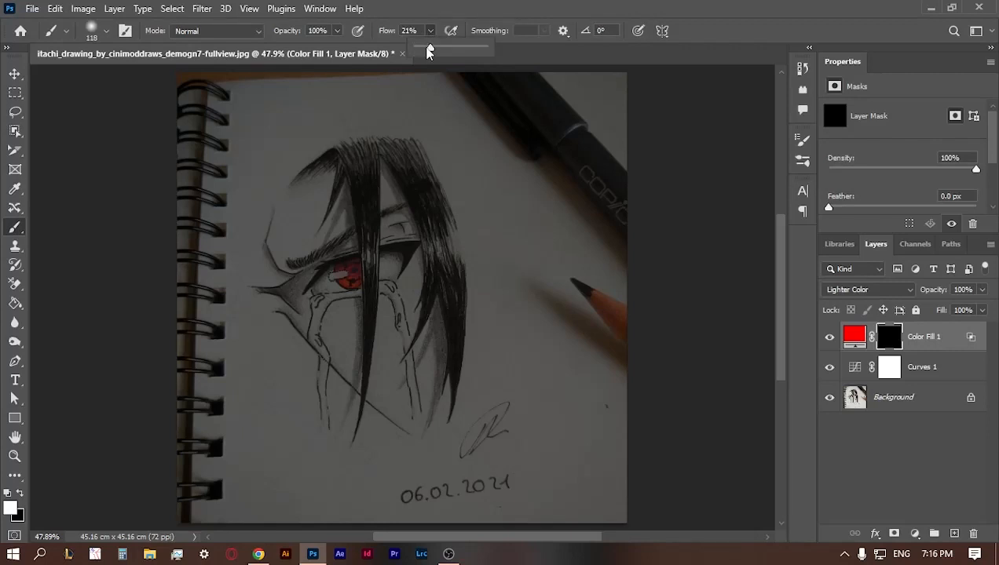
{"action": "left_click_drag", "start_coordinate": [482, 56], "coordinate": [493, 56]}
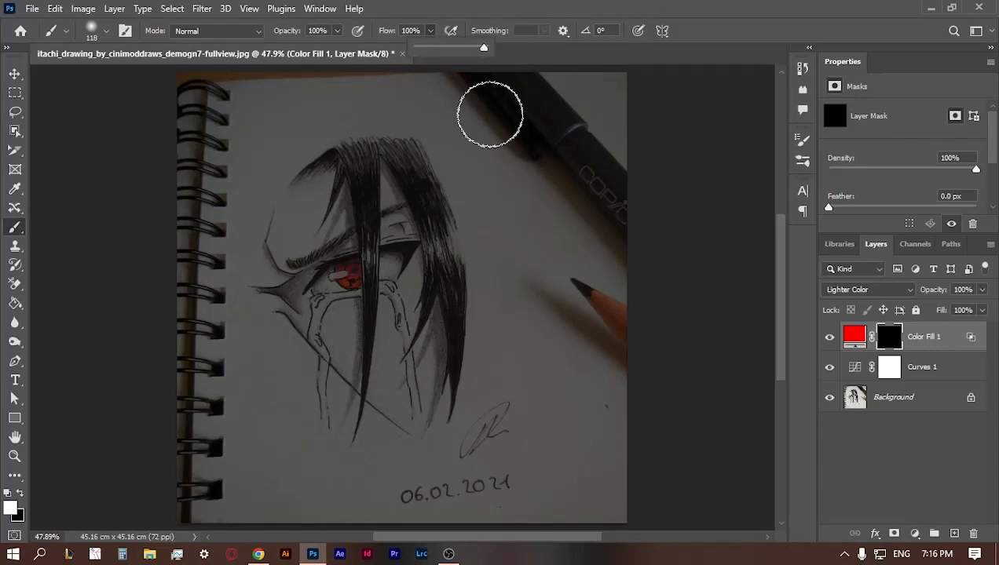
Step: Shrink the soft brush to 63 px and paint white on the fill's mask over the iris to reveal the red
{"action": "right_click", "coordinate": [400, 332], "text": "alt"}
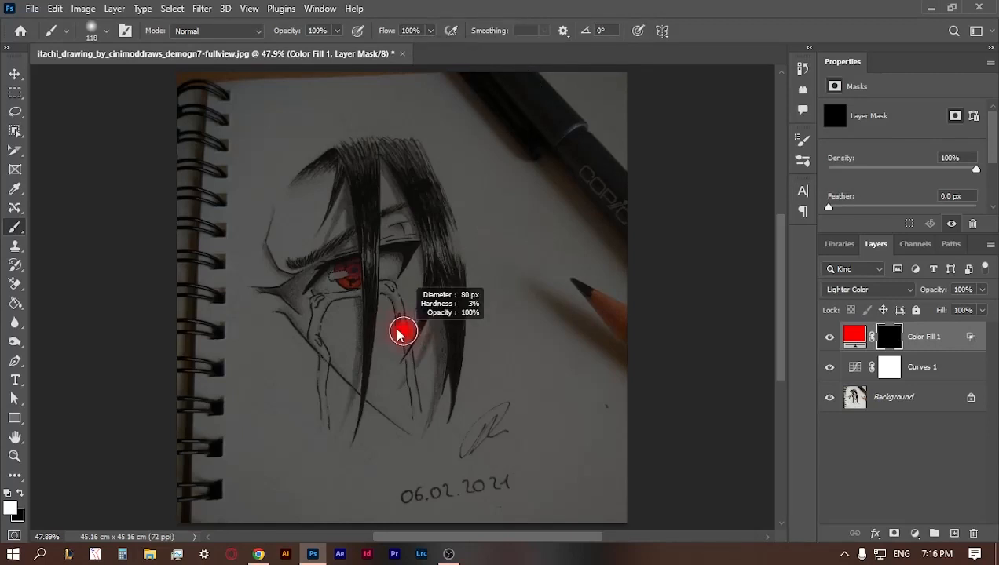
{"action": "right_click", "coordinate": [354, 276]}
{"action": "left_click", "coordinate": [348, 272]}
{"action": "right_click", "coordinate": [349, 272], "text": "alt"}
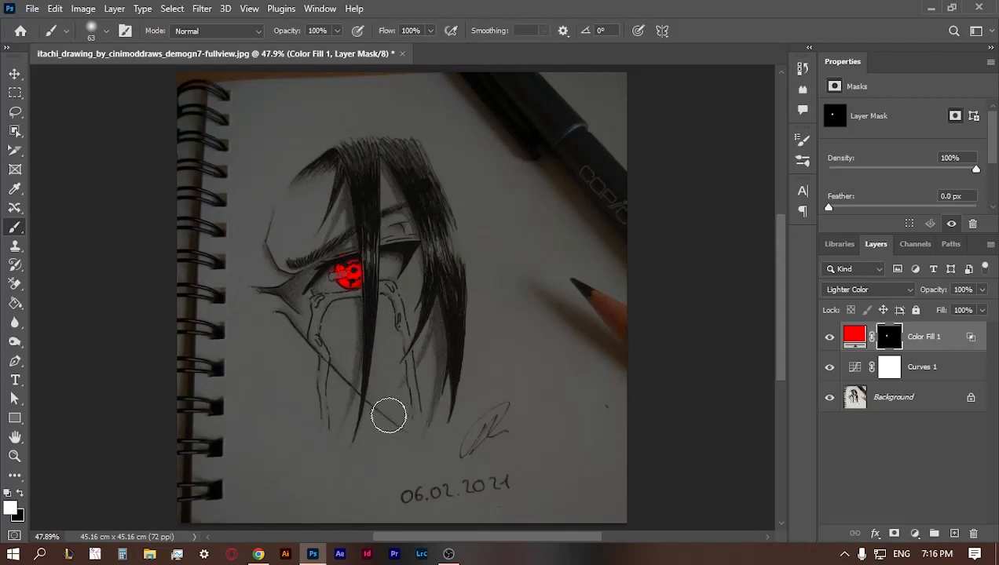
Step: Paint the red glow on the mask along the outer corner of the eye and down the diagonal cheek line
{"action": "mouse_move", "coordinate": [297, 310]}
{"action": "left_mouse_down"}
{"action": "mouse_move", "coordinate": [287, 276]}
{"action": "mouse_move", "coordinate": [289, 313]}
{"action": "mouse_move", "coordinate": [306, 305]}
{"action": "mouse_move", "coordinate": [279, 269]}
{"action": "mouse_move", "coordinate": [305, 330]}
{"action": "mouse_move", "coordinate": [364, 393]}
{"action": "mouse_move", "coordinate": [314, 330]}
{"action": "mouse_move", "coordinate": [356, 367]}
{"action": "mouse_move", "coordinate": [358, 387]}
{"action": "mouse_move", "coordinate": [343, 365]}
{"action": "left_mouse_up"}
{"action": "key", "text": "x"}
{"action": "key", "text": "x"}
{"action": "key", "text": "x"}
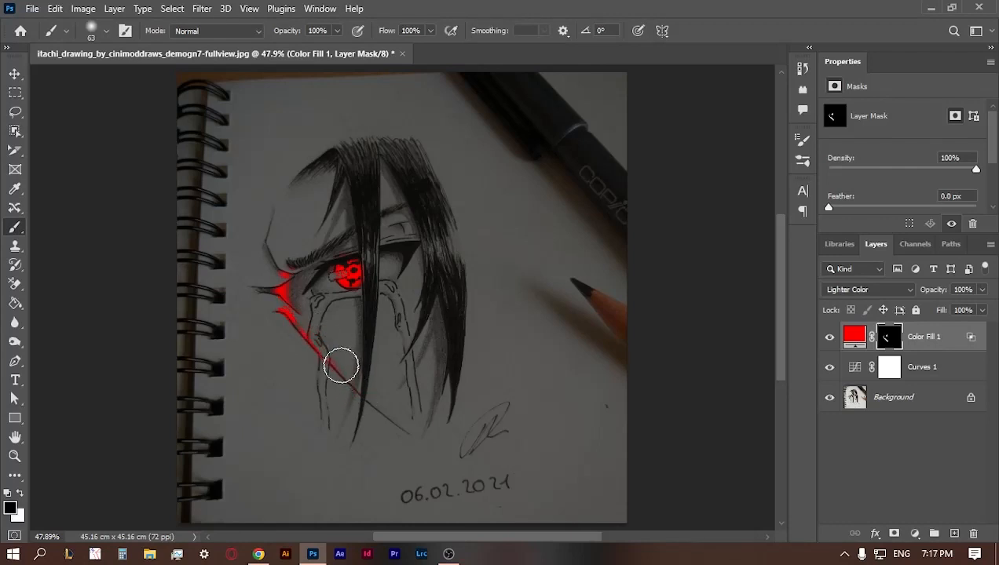
Step: Raise the red fill's Blend If underlying-layer black point to about 42
{"action": "double_click", "coordinate": [948, 336]}
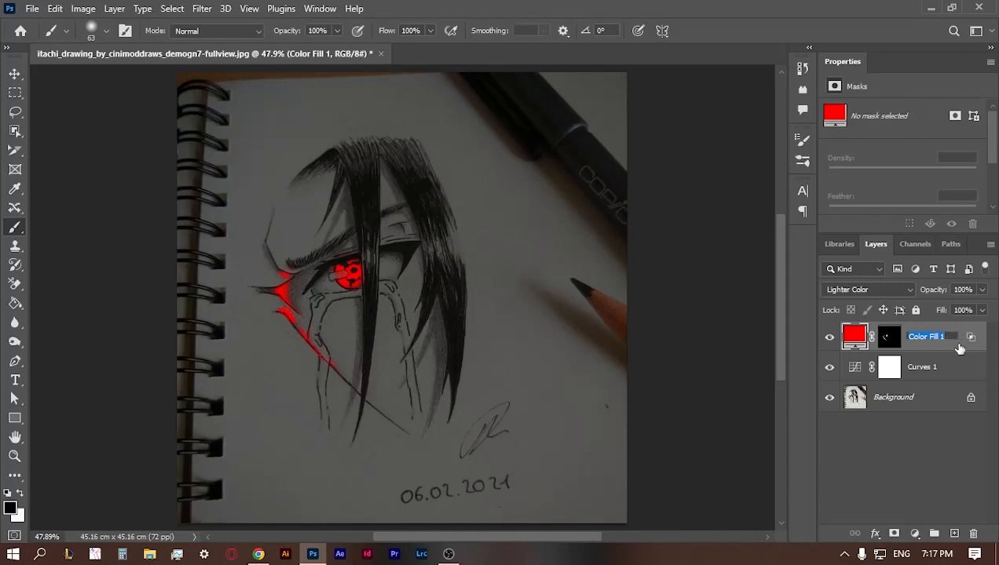
{"action": "double_click", "coordinate": [958, 348]}
{"action": "left_click_drag", "start_coordinate": [605, 455], "coordinate": [634, 453]}
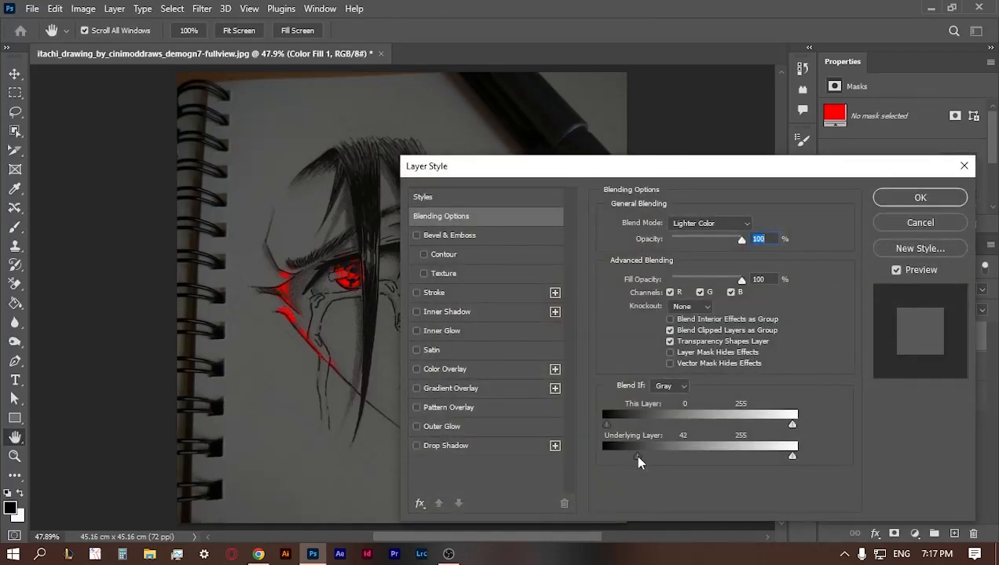
{"action": "left_click", "coordinate": [938, 203]}
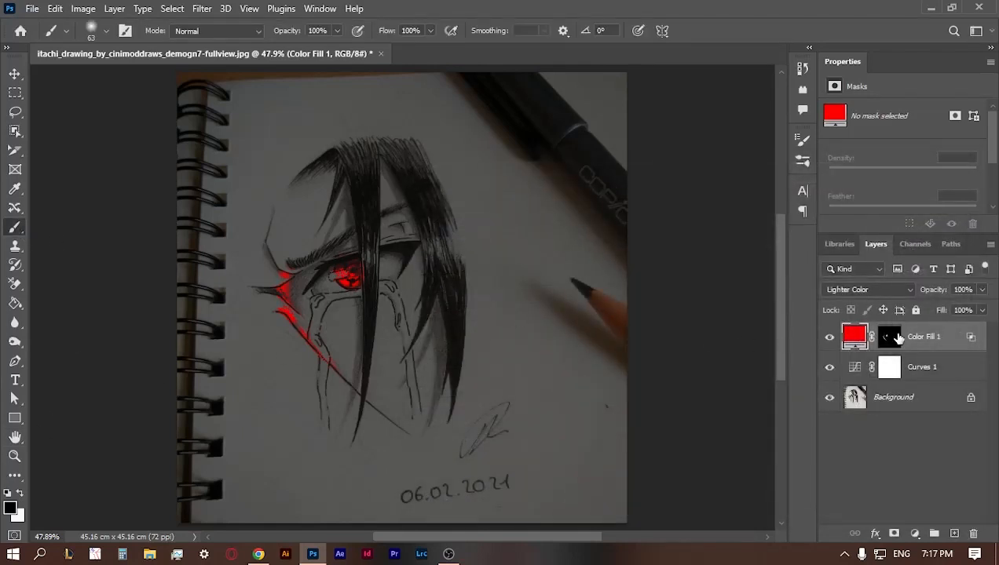
Step: Paint red reflections on the fill's mask over the eyebrow and the hair strand beside the iris, switching between white and black paint
{"action": "left_click", "coordinate": [895, 336]}
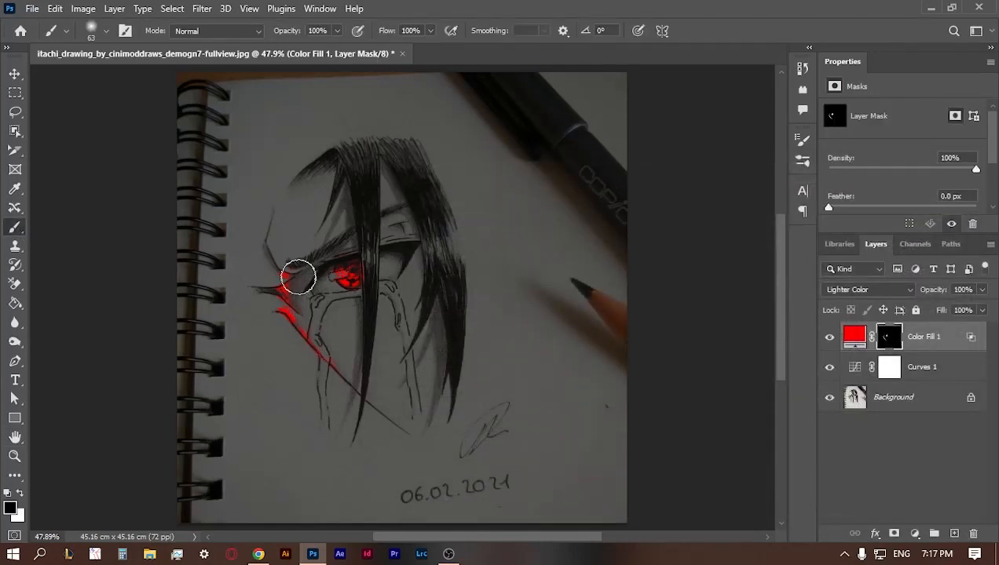
{"action": "key", "text": "x"}
{"action": "mouse_move", "coordinate": [303, 269]}
{"action": "left_mouse_down"}
{"action": "mouse_move", "coordinate": [324, 251]}
{"action": "mouse_move", "coordinate": [319, 276]}
{"action": "mouse_move", "coordinate": [343, 252]}
{"action": "mouse_move", "coordinate": [332, 254]}
{"action": "left_mouse_up"}
{"action": "key", "text": "x"}
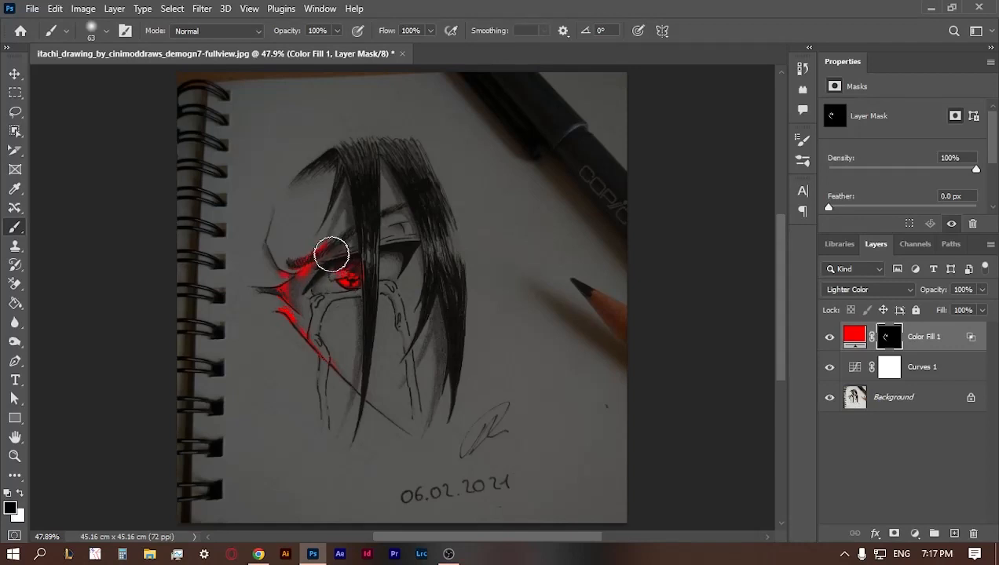
{"action": "key", "text": "x"}
{"action": "mouse_move", "coordinate": [374, 290]}
{"action": "left_mouse_down"}
{"action": "mouse_move", "coordinate": [370, 257]}
{"action": "mouse_move", "coordinate": [372, 274]}
{"action": "left_mouse_up"}
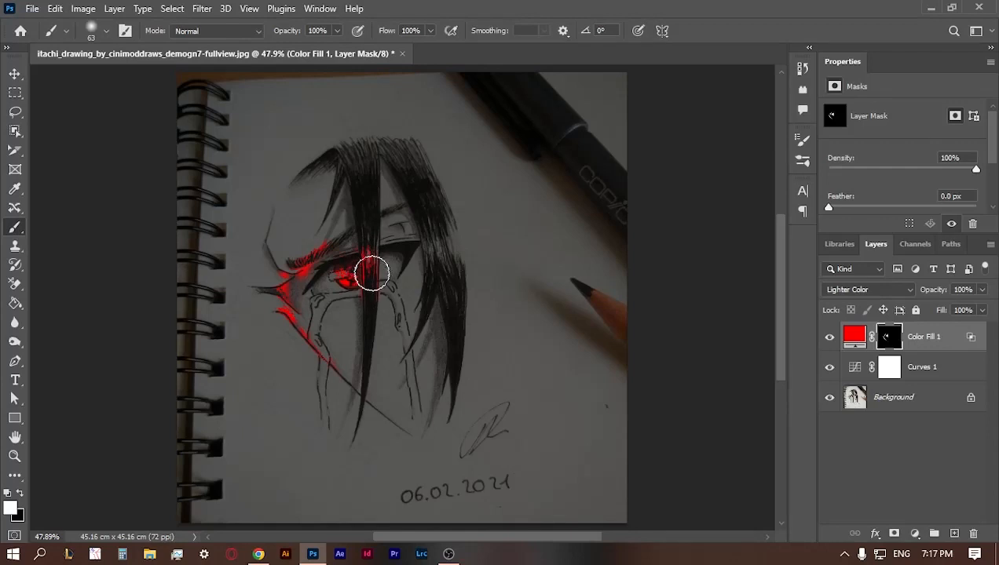
{"action": "key", "text": "x"}
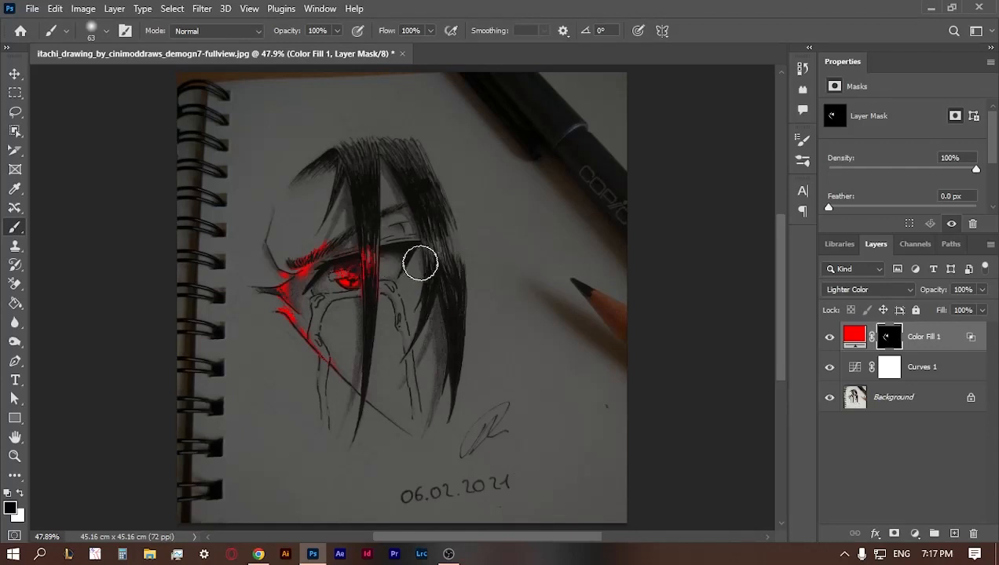
Step: Extend the painted red glow to the lower cheek line near the central hair strand and reinforce it beside the outer eye corner
{"action": "key", "text": "x"}
{"action": "mouse_move", "coordinate": [402, 236]}
{"action": "left_mouse_down"}
{"action": "mouse_move", "coordinate": [387, 359]}
{"action": "mouse_move", "coordinate": [351, 390]}
{"action": "left_mouse_up"}
{"action": "key", "text": "x"}
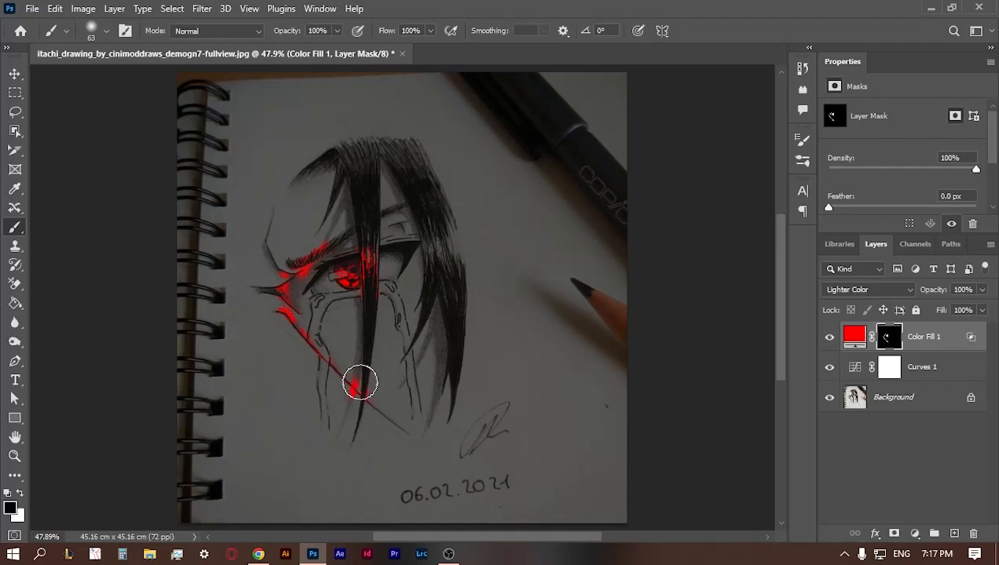
{"action": "key", "text": "x"}
{"action": "mouse_move", "coordinate": [290, 288]}
{"action": "left_mouse_down"}
{"action": "mouse_move", "coordinate": [298, 323]}
{"action": "mouse_move", "coordinate": [314, 336]}
{"action": "left_mouse_up"}
{"action": "key", "text": "x"}
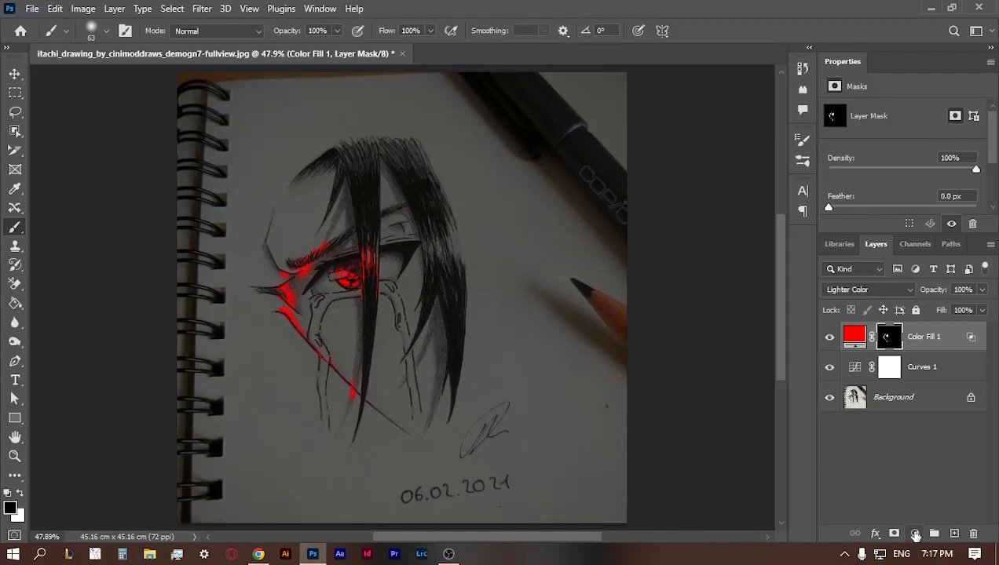
Step: Add a second Solid Color fill layer in pure red (ff0000) on top and set its blend mode to Overlay
{"action": "left_click", "coordinate": [916, 535]}
{"action": "left_click", "coordinate": [905, 271]}
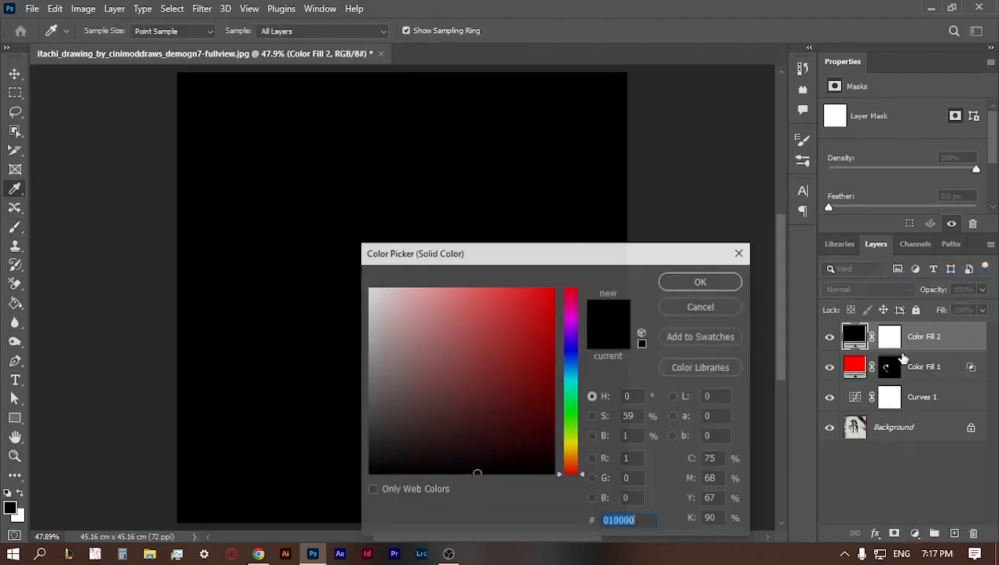
{"action": "left_click", "coordinate": [555, 286]}
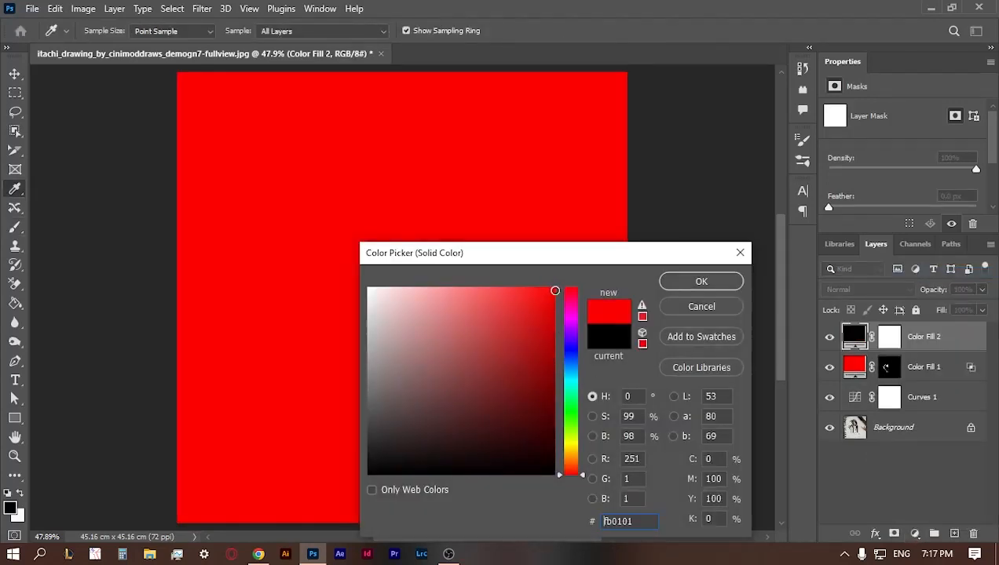
{"action": "left_click", "coordinate": [701, 283]}
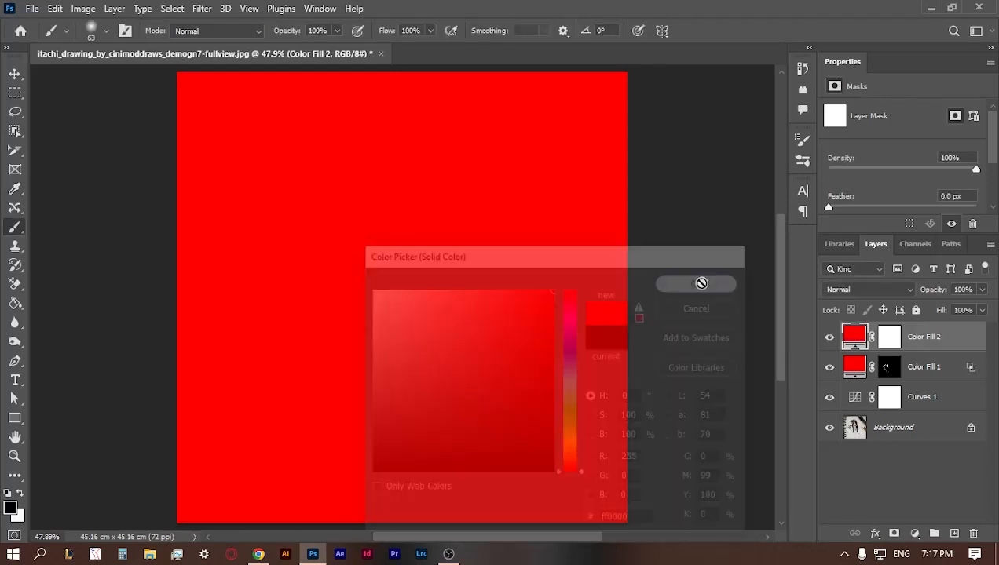
{"action": "left_click", "coordinate": [889, 337]}
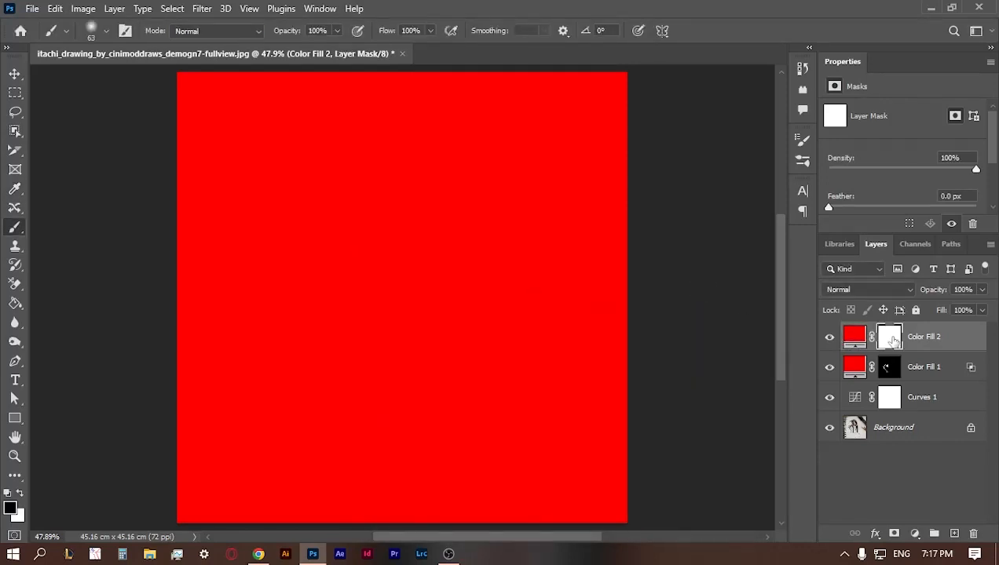
{"action": "left_click", "coordinate": [906, 292]}
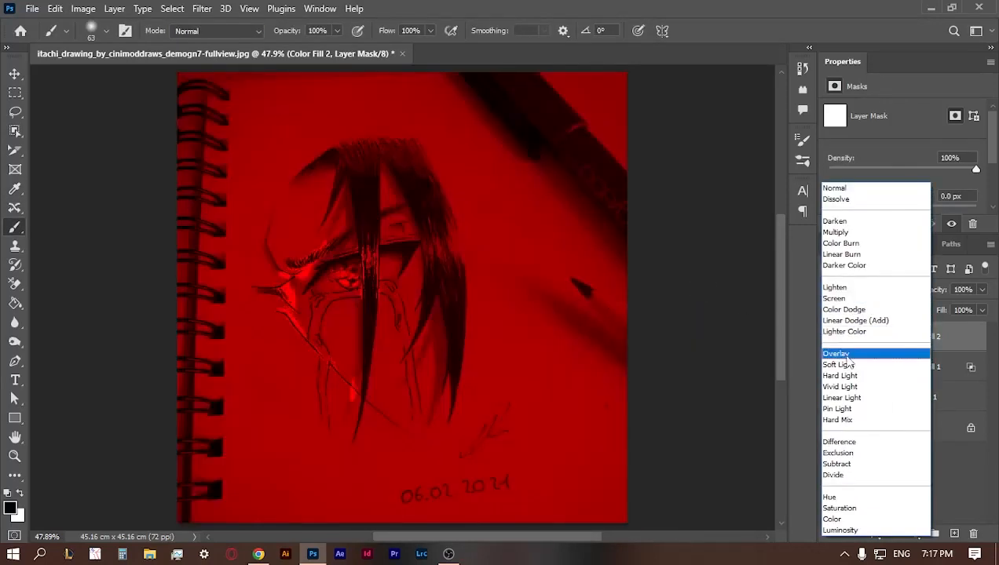
{"action": "left_click", "coordinate": [837, 354]}
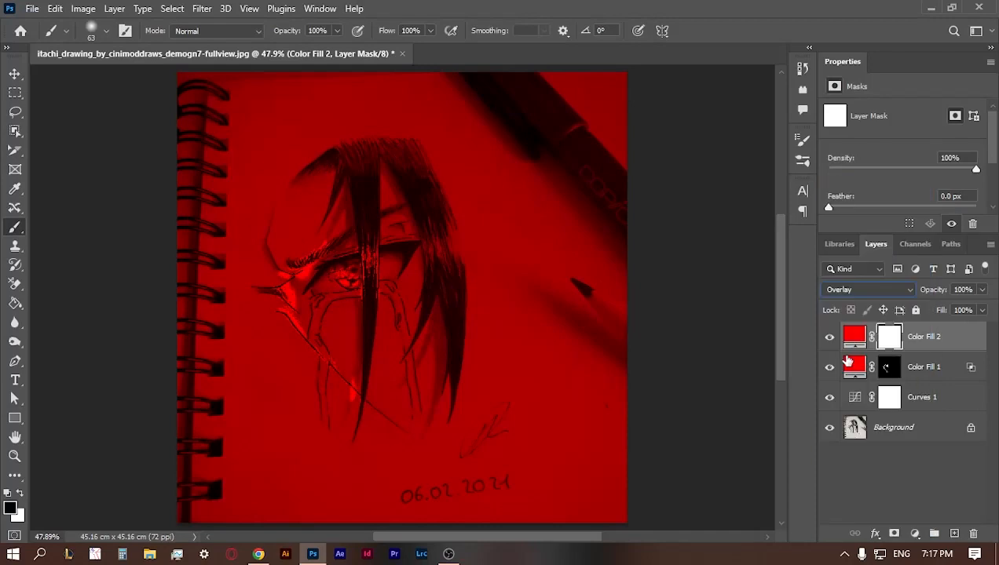
Step: Set the Overlay fill's Blend If underlying-layer black point to 37 and select its layer mask
{"action": "double_click", "coordinate": [971, 336]}
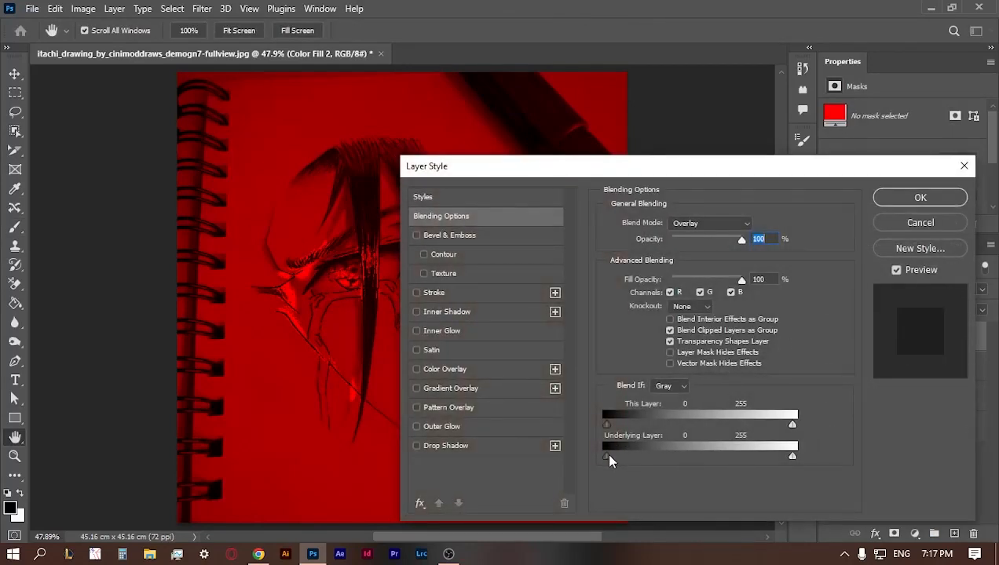
{"action": "left_click_drag", "start_coordinate": [608, 460], "coordinate": [634, 464]}
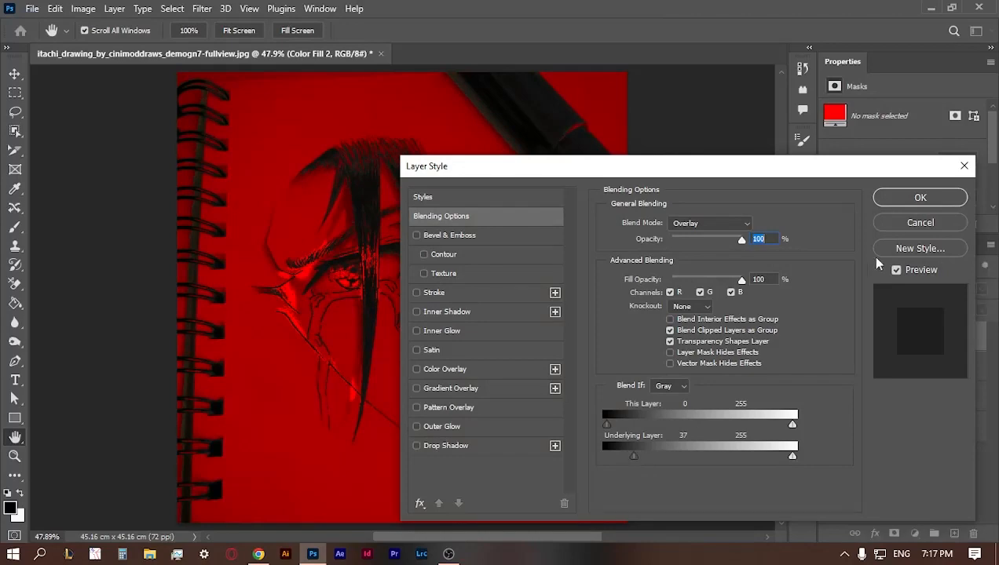
{"action": "left_click", "coordinate": [900, 205]}
{"action": "left_click", "coordinate": [887, 340]}
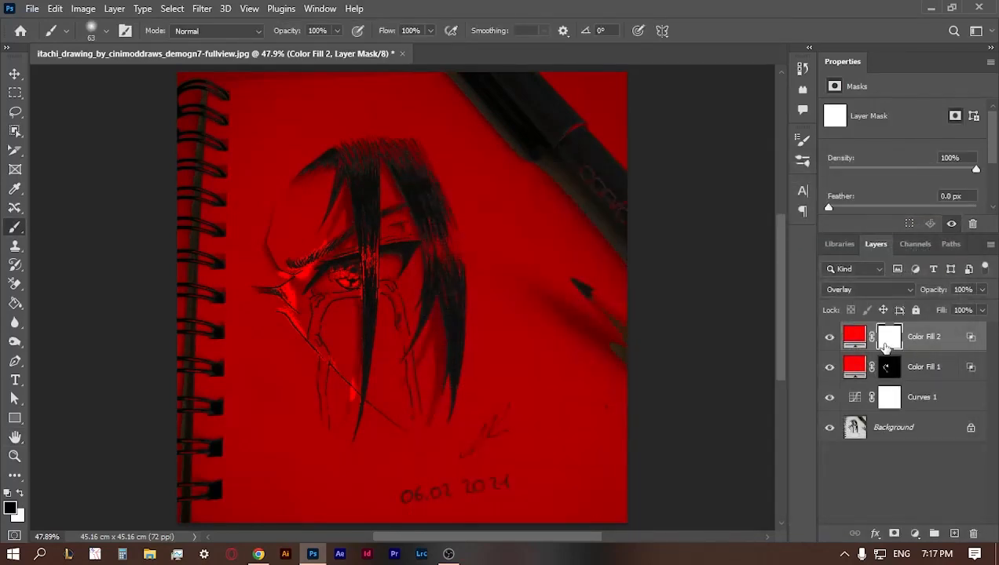
Step: Invert the Overlay fill's mask to black and set the brush to 986 px, 12% flow and 18% opacity
{"action": "key", "text": "ctrl+i"}
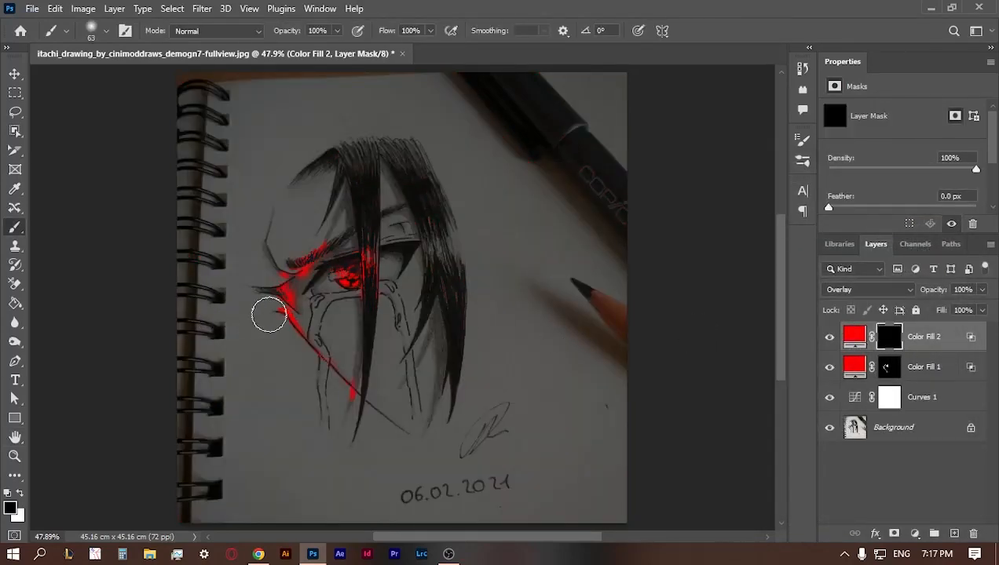
{"action": "left_click_drag", "start_coordinate": [309, 335], "coordinate": [493, 351]}
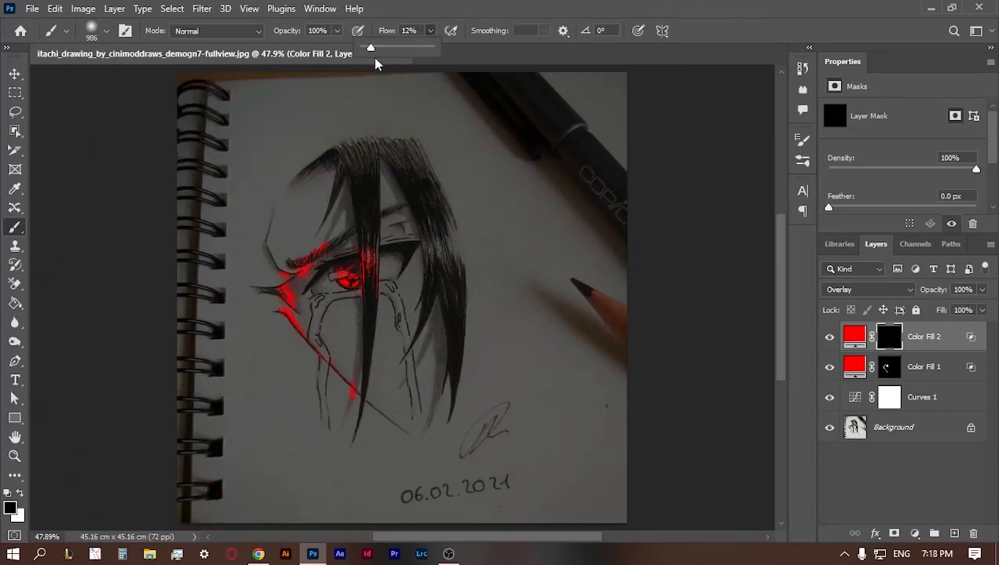
{"action": "left_click", "coordinate": [336, 31]}
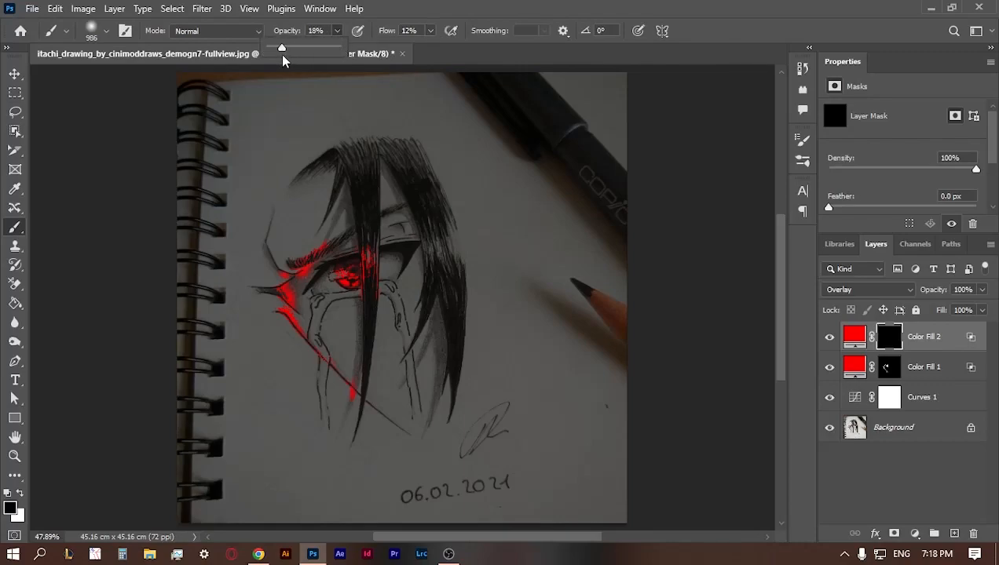
{"action": "left_click", "coordinate": [388, 314]}
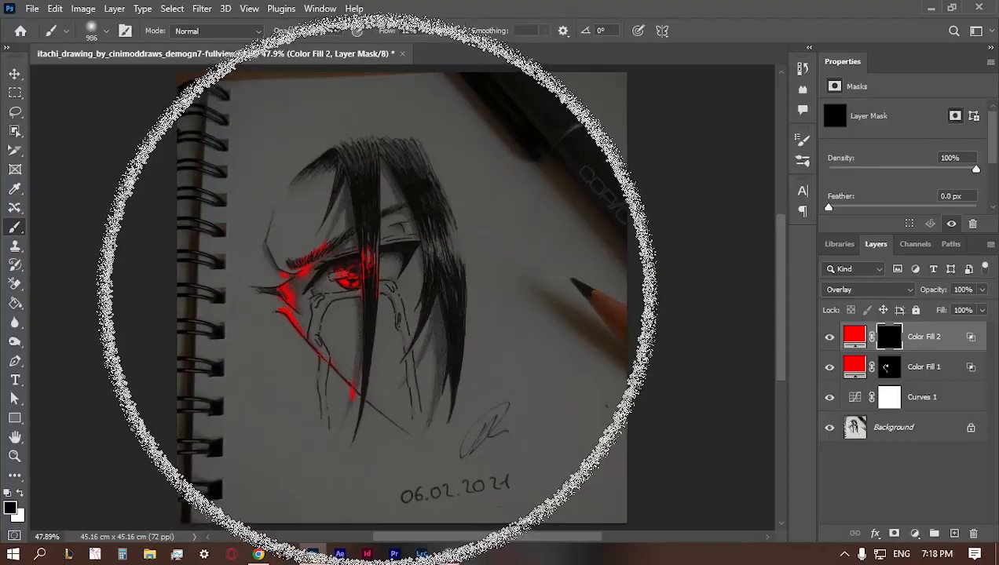
Step: Dab white on the Overlay fill's mask around the eye, face and lower page to build a faint, wide red glow
{"action": "key", "text": "x"}
{"action": "left_click", "coordinate": [417, 297]}
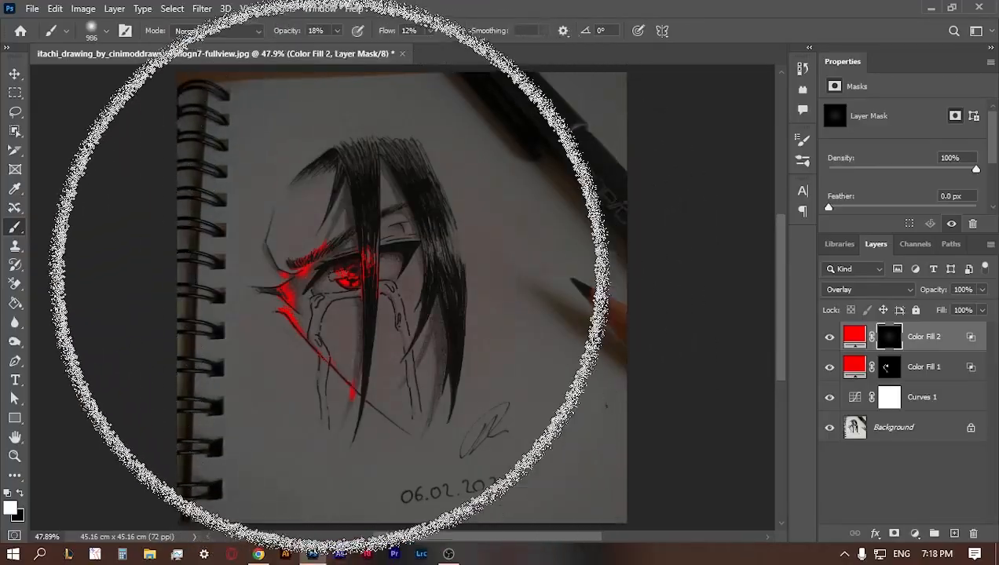
{"action": "left_click", "coordinate": [330, 221]}
{"action": "left_click", "coordinate": [321, 374]}
{"action": "left_click", "coordinate": [397, 417]}
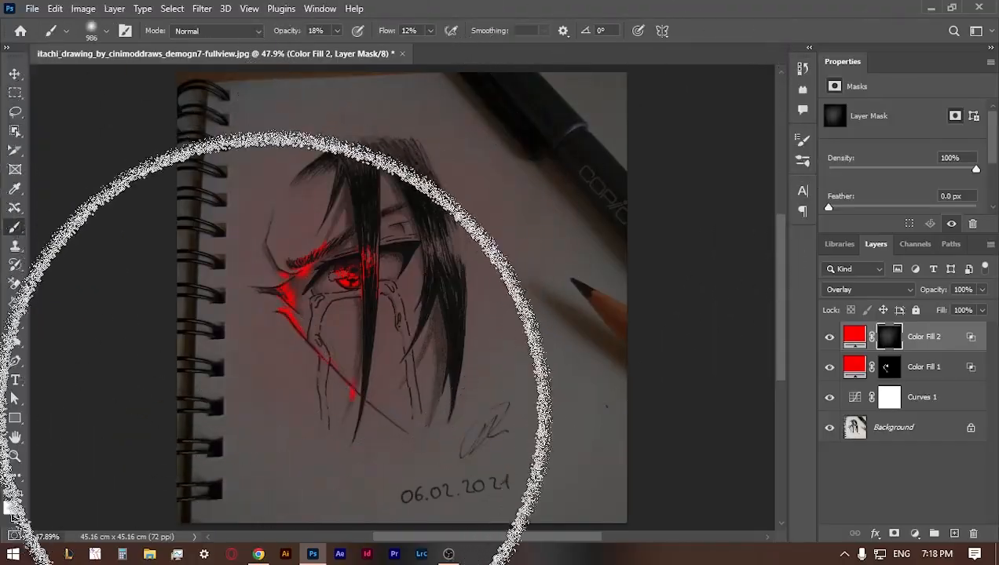
{"action": "left_click", "coordinate": [298, 442]}
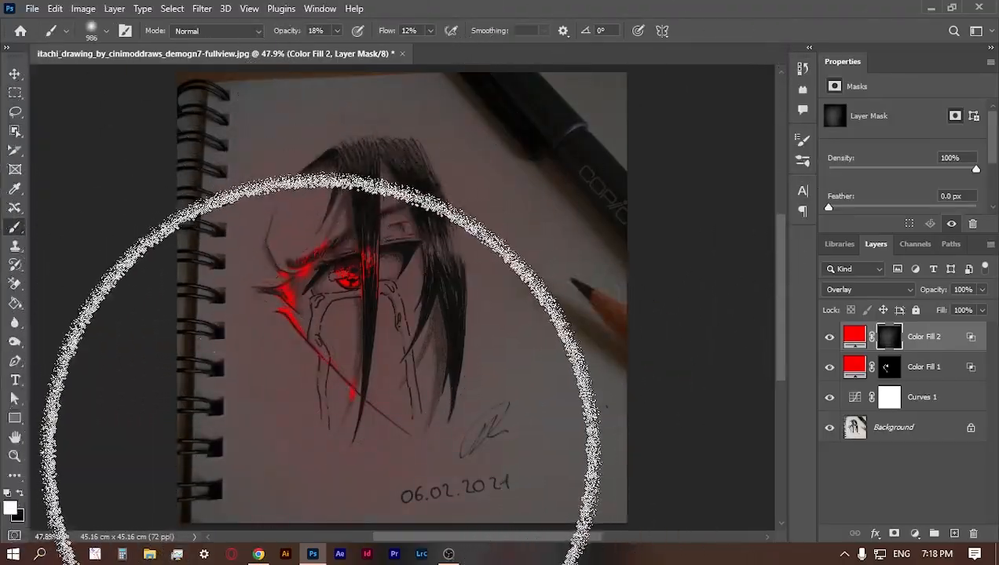
{"action": "key", "text": "x"}
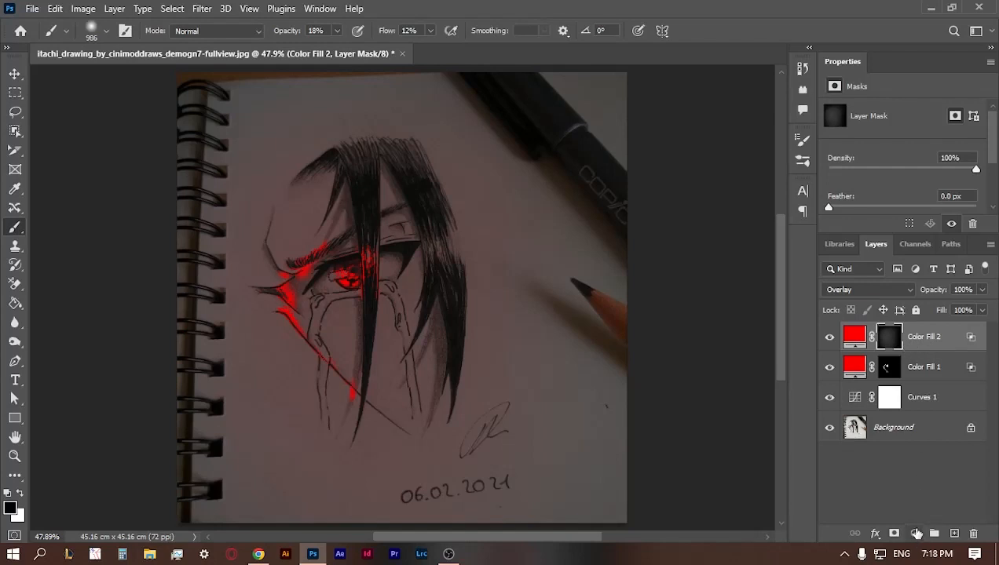
Step: Add a third Solid Color fill layer in red (fd0303) on top and set its blend mode to Linear Dodge (Add)
{"action": "left_click", "coordinate": [917, 533]}
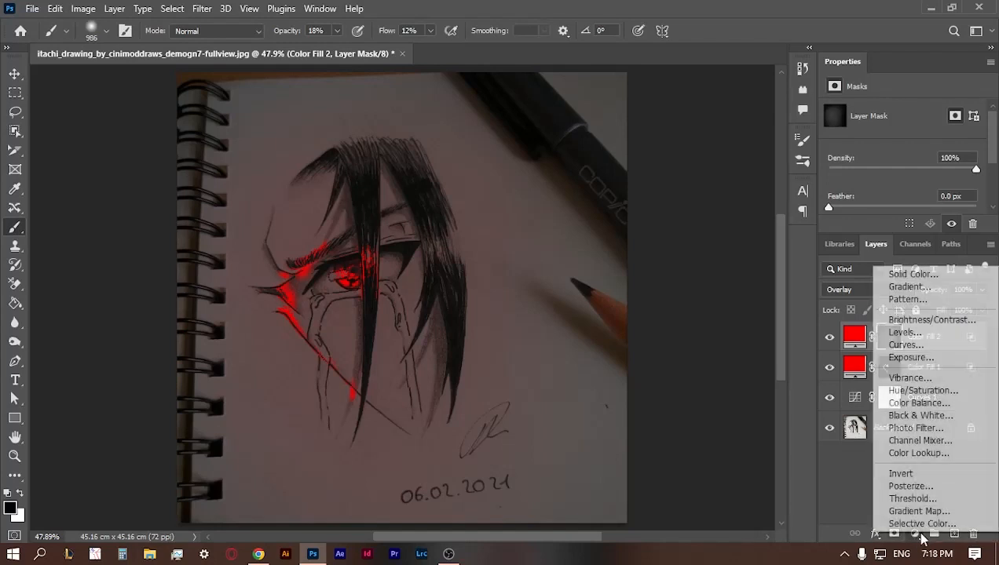
{"action": "left_click", "coordinate": [911, 275]}
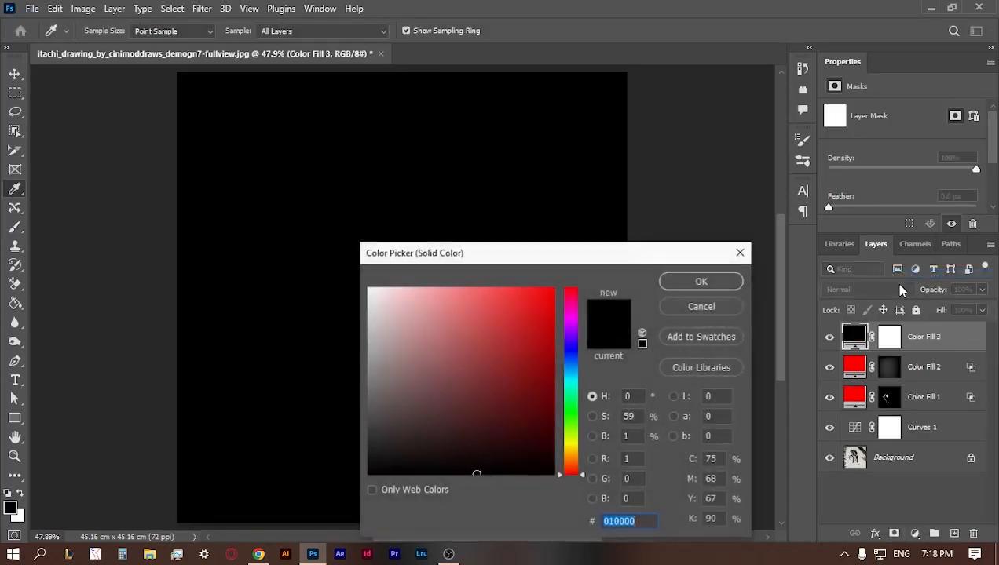
{"action": "left_click", "coordinate": [552, 289]}
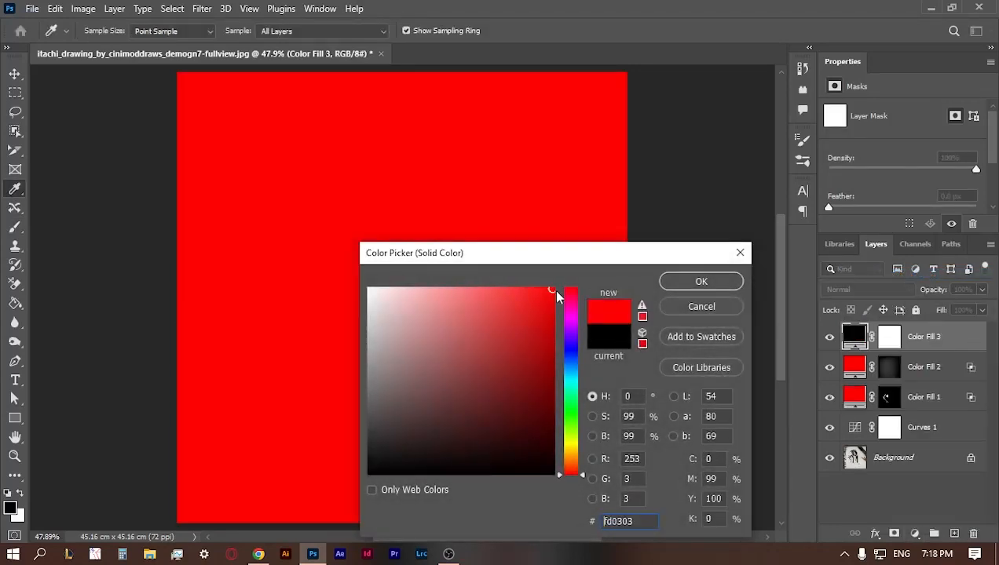
{"action": "left_click", "coordinate": [701, 281]}
{"action": "key", "text": "b"}
{"action": "left_click", "coordinate": [899, 338]}
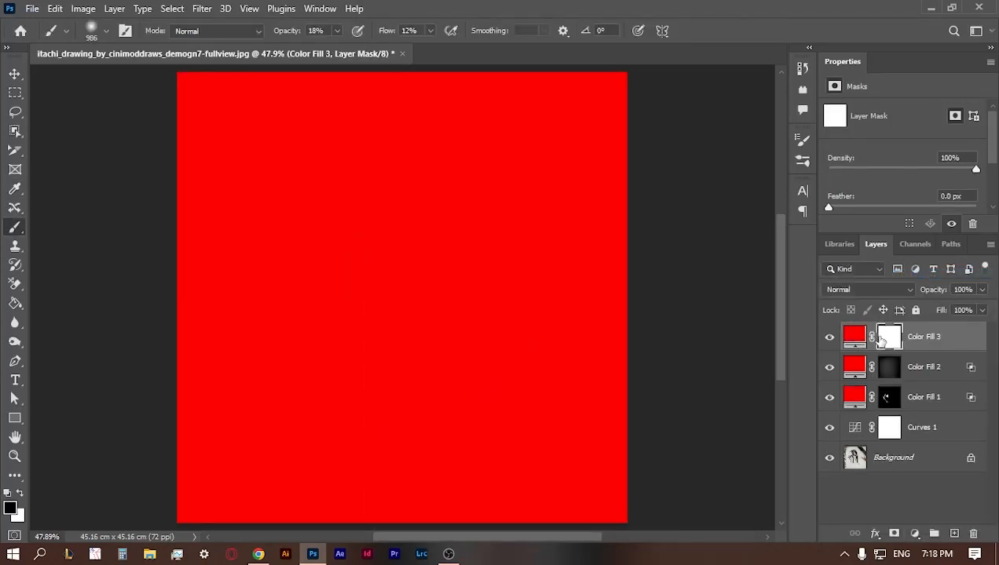
{"action": "left_click", "coordinate": [906, 293]}
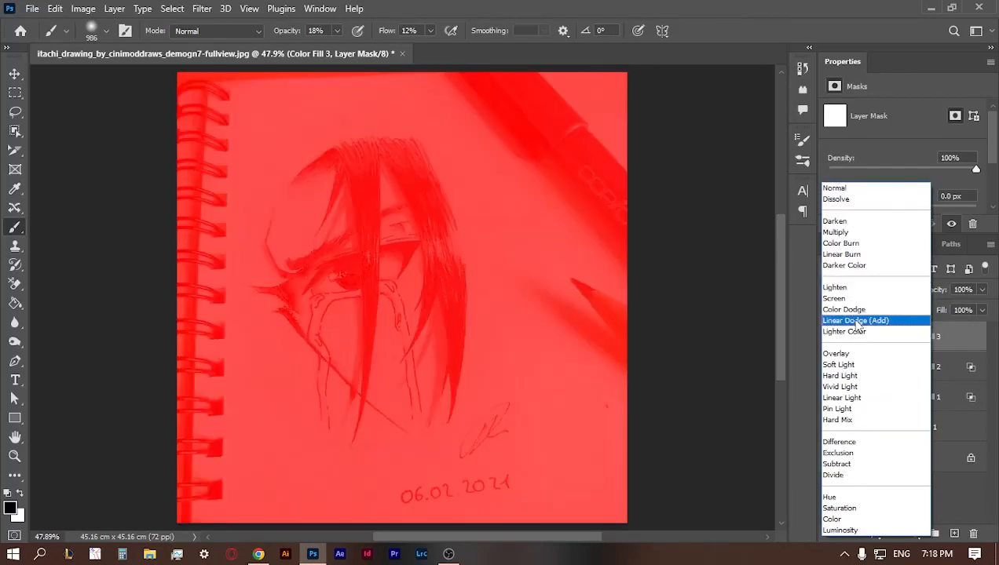
{"action": "left_click", "coordinate": [858, 321]}
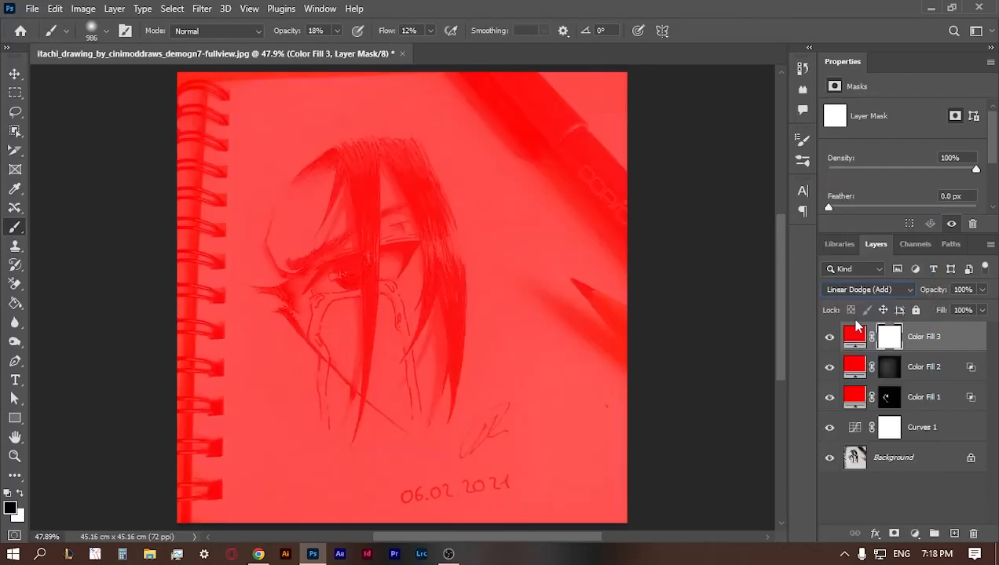
Step: Set the Linear Dodge fill's Blend If underlying-layer black point to 27 and invert its layer mask to black
{"action": "double_click", "coordinate": [969, 342]}
{"action": "left_click_drag", "start_coordinate": [605, 456], "coordinate": [627, 458]}
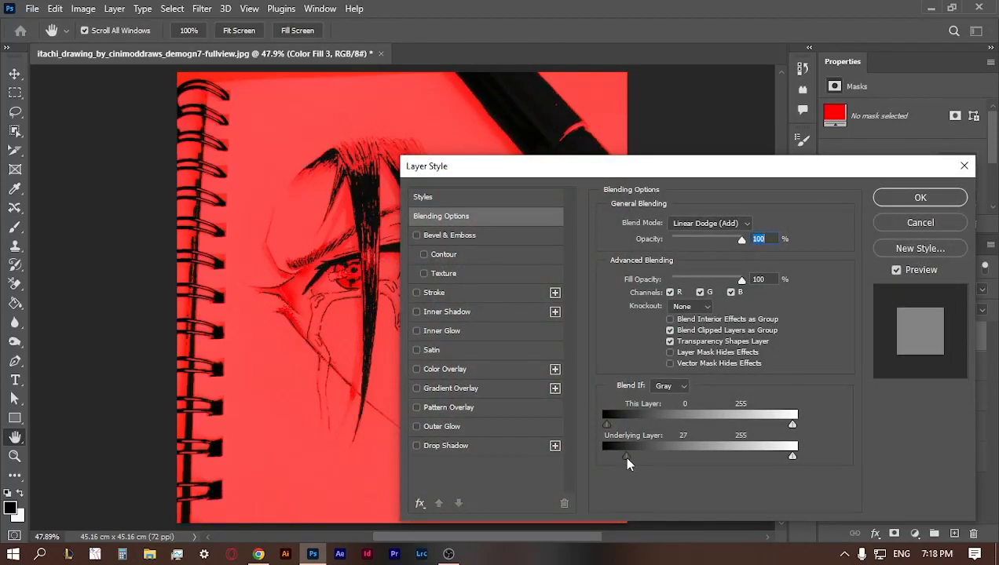
{"action": "left_click", "coordinate": [911, 198]}
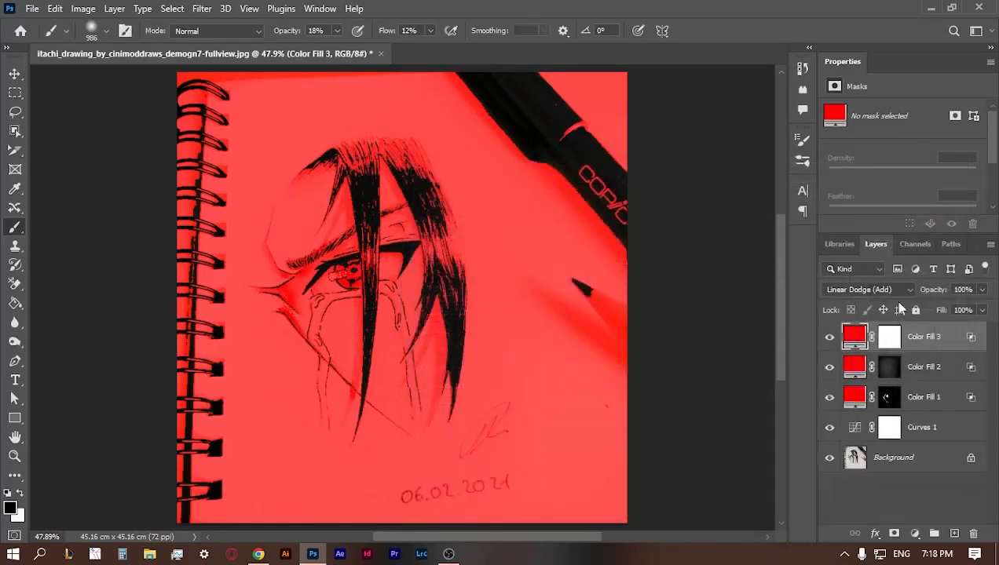
{"action": "left_click", "coordinate": [889, 339]}
{"action": "key", "text": "ctrl+i"}
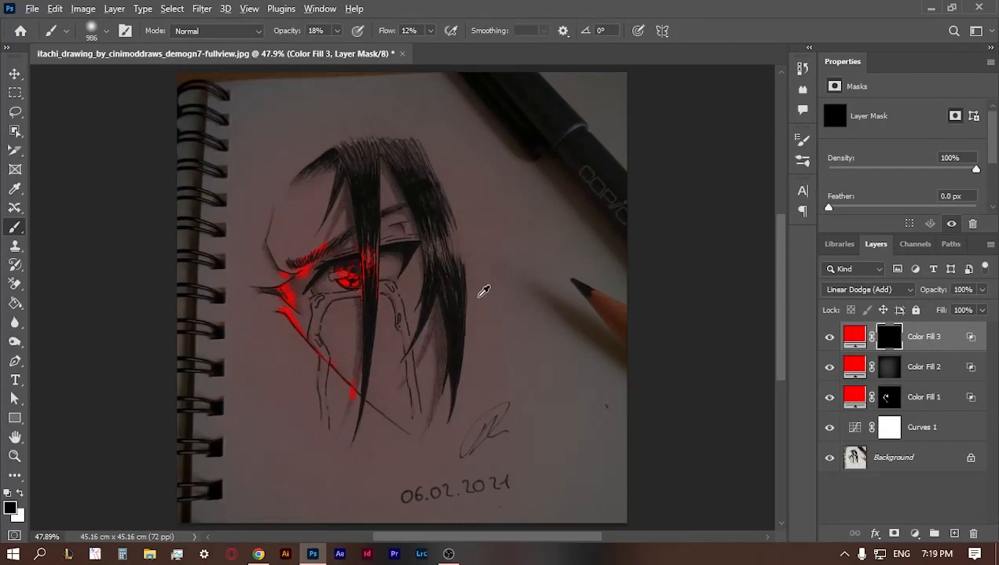
Step: Set the brush to 118 px with 23% flow and paint white on the mask over the hair strands right of the eye
{"action": "left_click_drag", "start_coordinate": [407, 311], "coordinate": [242, 311]}
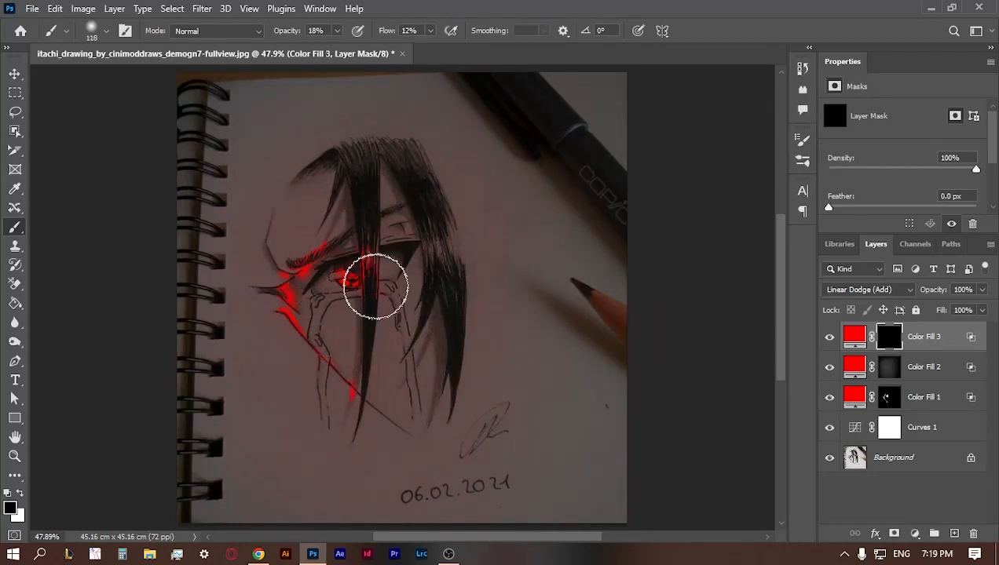
{"action": "left_click", "coordinate": [430, 31]}
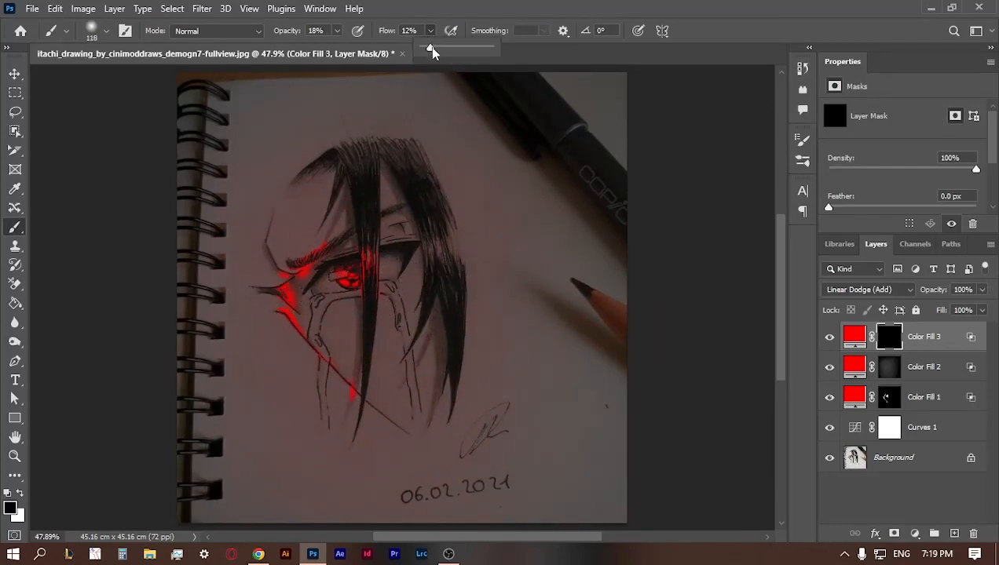
{"action": "left_click", "coordinate": [431, 31]}
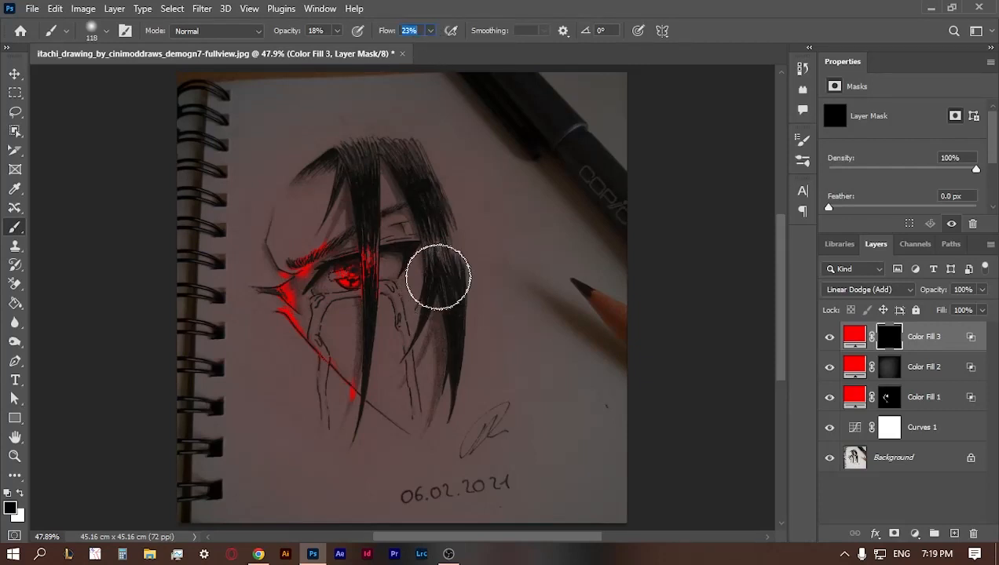
{"action": "key", "text": "x"}
{"action": "mouse_move", "coordinate": [433, 272]}
{"action": "left_mouse_down"}
{"action": "mouse_move", "coordinate": [413, 197]}
{"action": "mouse_move", "coordinate": [437, 266]}
{"action": "left_mouse_up"}
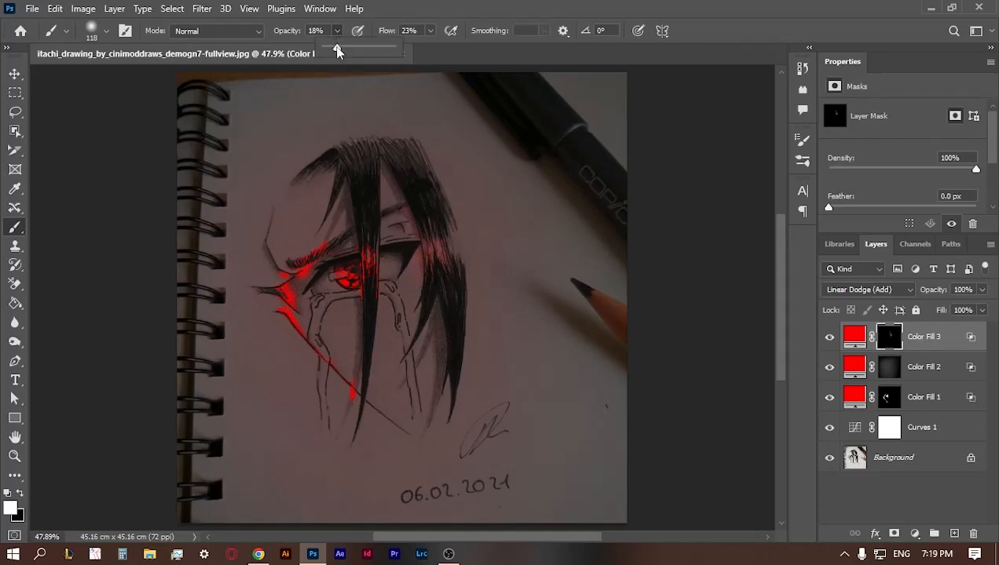
Step: Raise the brush opacity to 45% and paint stronger red reflections on the right hair, upper central strands and inner eye area
{"action": "left_click_drag", "start_coordinate": [351, 52], "coordinate": [354, 51]}
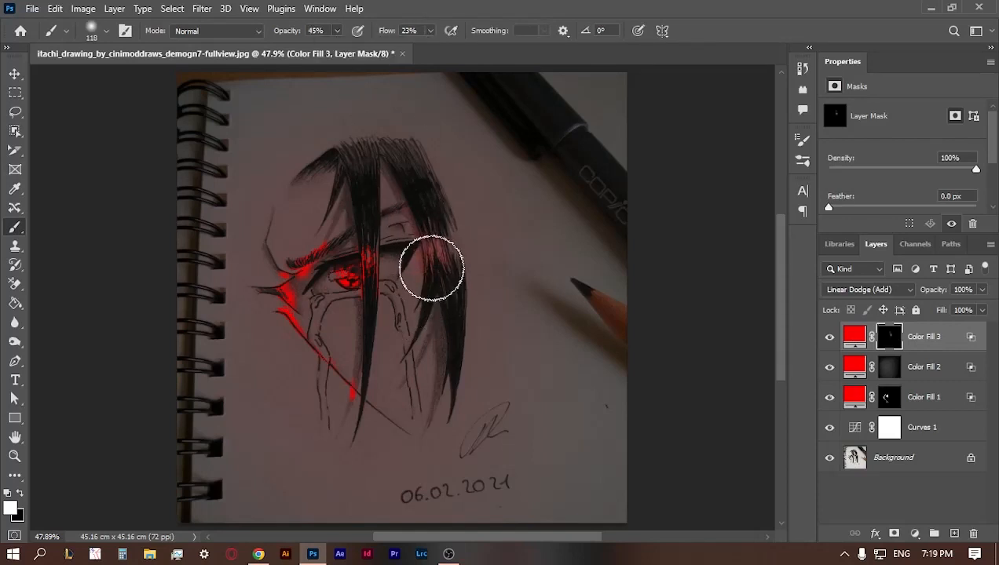
{"action": "mouse_move", "coordinate": [430, 266]}
{"action": "left_mouse_down"}
{"action": "mouse_move", "coordinate": [437, 236]}
{"action": "mouse_move", "coordinate": [421, 228]}
{"action": "left_mouse_up"}
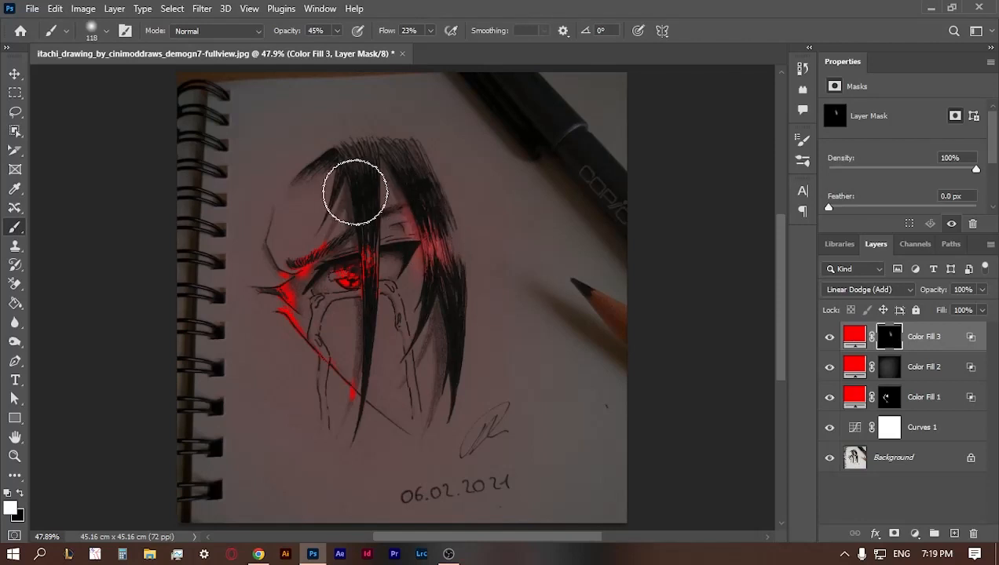
{"action": "mouse_move", "coordinate": [350, 160]}
{"action": "left_mouse_down"}
{"action": "mouse_move", "coordinate": [340, 223]}
{"action": "mouse_move", "coordinate": [350, 238]}
{"action": "left_mouse_up"}
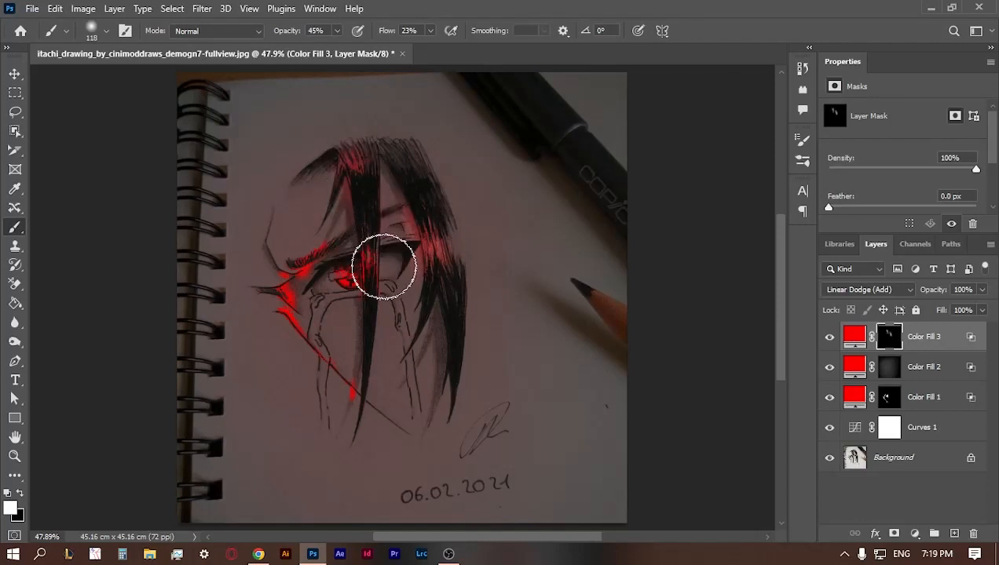
{"action": "mouse_move", "coordinate": [409, 262]}
{"action": "left_mouse_down"}
{"action": "mouse_move", "coordinate": [391, 303]}
{"action": "mouse_move", "coordinate": [406, 326]}
{"action": "mouse_move", "coordinate": [425, 260]}
{"action": "mouse_move", "coordinate": [435, 286]}
{"action": "mouse_move", "coordinate": [396, 303]}
{"action": "left_mouse_up"}
Step: Paint black on the mask to reduce the glow at the inner eye and brow, and white to extend it down the right hair
{"action": "key", "text": "x"}
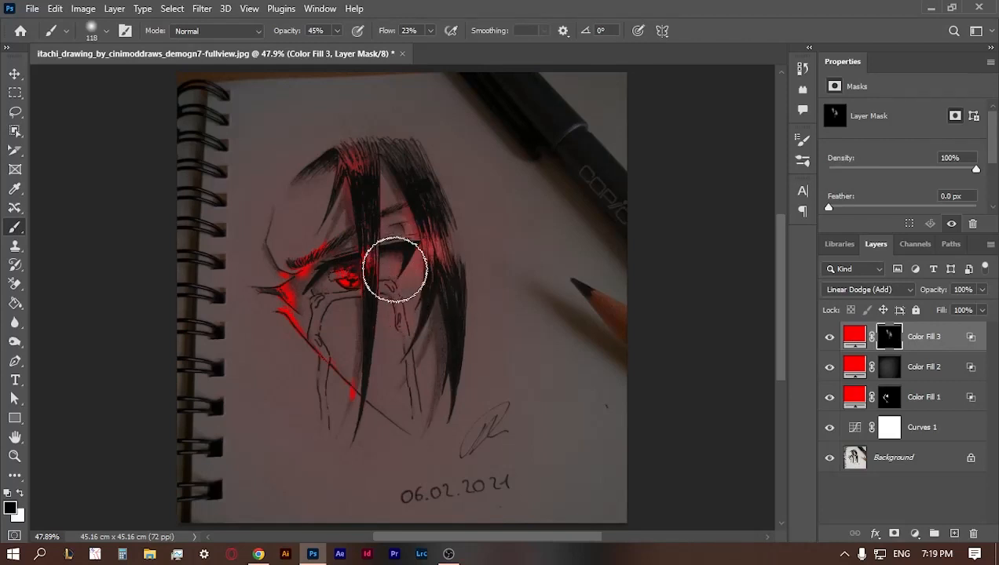
{"action": "mouse_move", "coordinate": [403, 249]}
{"action": "left_mouse_down"}
{"action": "mouse_move", "coordinate": [419, 299]}
{"action": "mouse_move", "coordinate": [408, 229]}
{"action": "left_mouse_up"}
{"action": "key", "text": "x"}
{"action": "mouse_move", "coordinate": [446, 285]}
{"action": "left_mouse_down"}
{"action": "mouse_move", "coordinate": [439, 224]}
{"action": "mouse_move", "coordinate": [454, 239]}
{"action": "mouse_move", "coordinate": [447, 326]}
{"action": "mouse_move", "coordinate": [434, 217]}
{"action": "mouse_move", "coordinate": [412, 179]}
{"action": "mouse_move", "coordinate": [444, 291]}
{"action": "left_mouse_up"}
{"action": "key", "text": "x"}
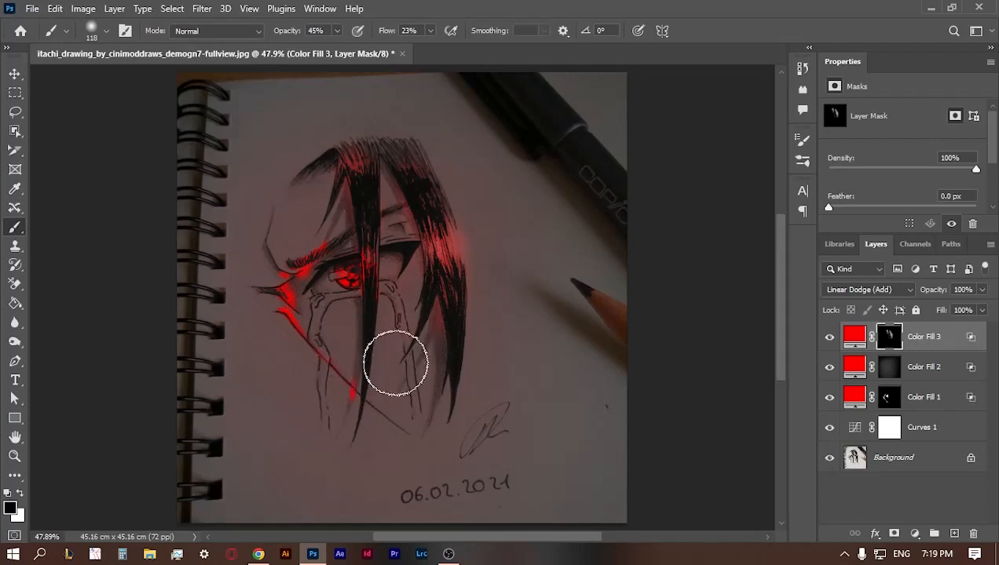
Step: Paint a red glow along the diagonal cheek line, refine it with white and black paint, and select the layer's fill thumbnail
{"action": "key", "text": "x"}
{"action": "left_click_drag", "start_coordinate": [392, 415], "coordinate": [332, 355]}
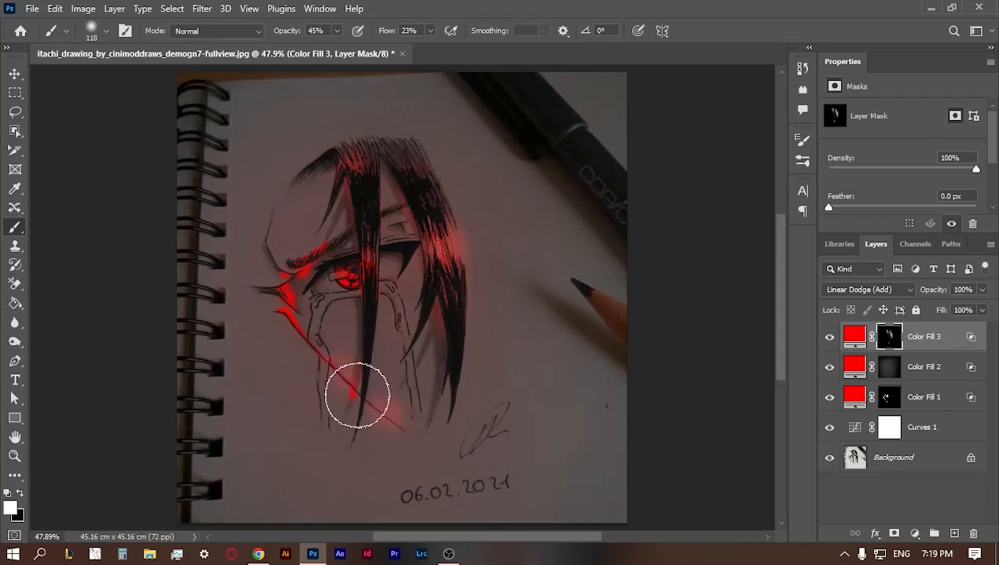
{"action": "key", "text": "x"}
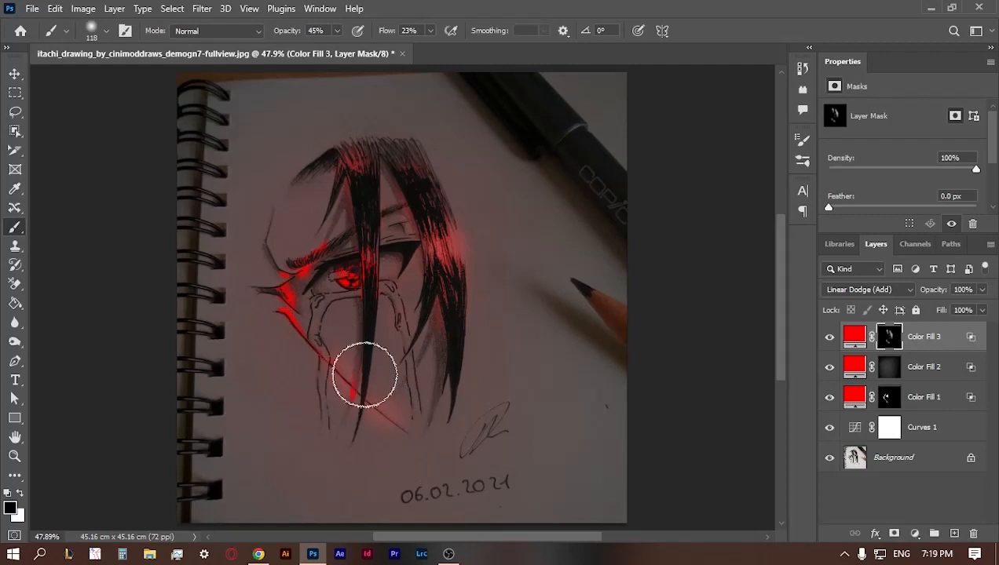
{"action": "key", "text": "x"}
{"action": "key", "text": "x"}
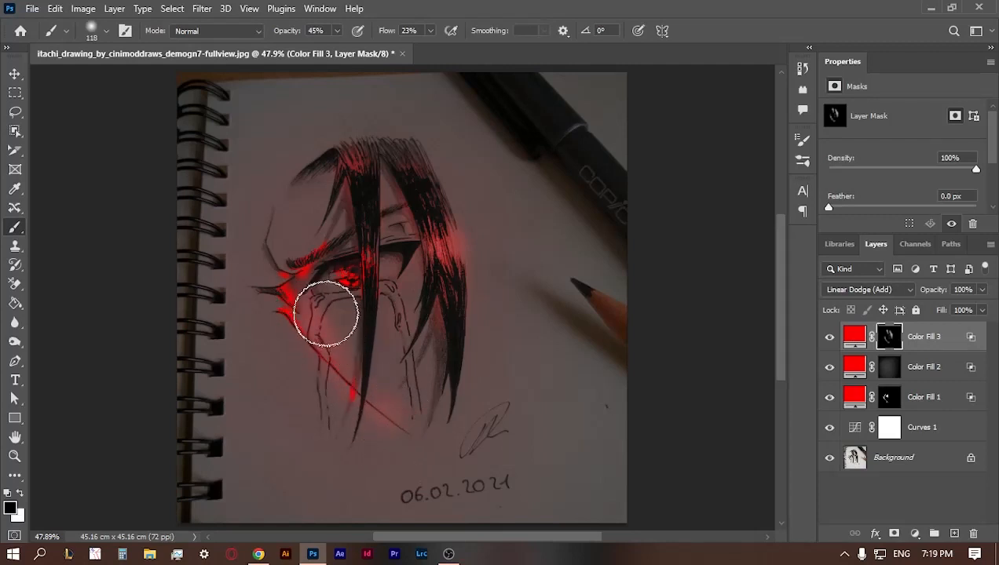
{"action": "mouse_move", "coordinate": [311, 312]}
{"action": "left_mouse_down"}
{"action": "mouse_move", "coordinate": [329, 372]}
{"action": "mouse_move", "coordinate": [383, 401]}
{"action": "mouse_move", "coordinate": [372, 382]}
{"action": "mouse_move", "coordinate": [379, 379]}
{"action": "mouse_move", "coordinate": [401, 419]}
{"action": "left_mouse_up"}
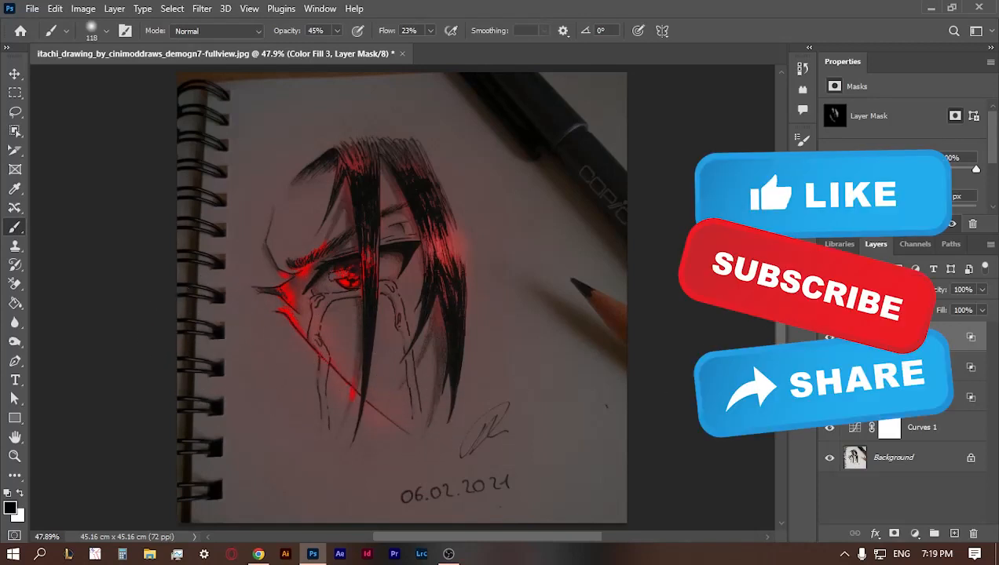
{"action": "left_click", "coordinate": [854, 337]}
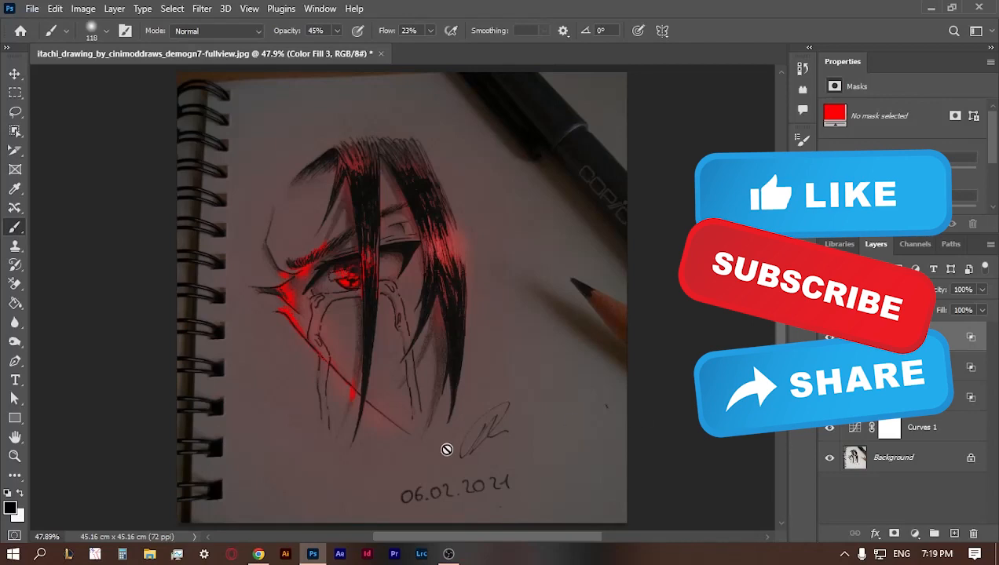